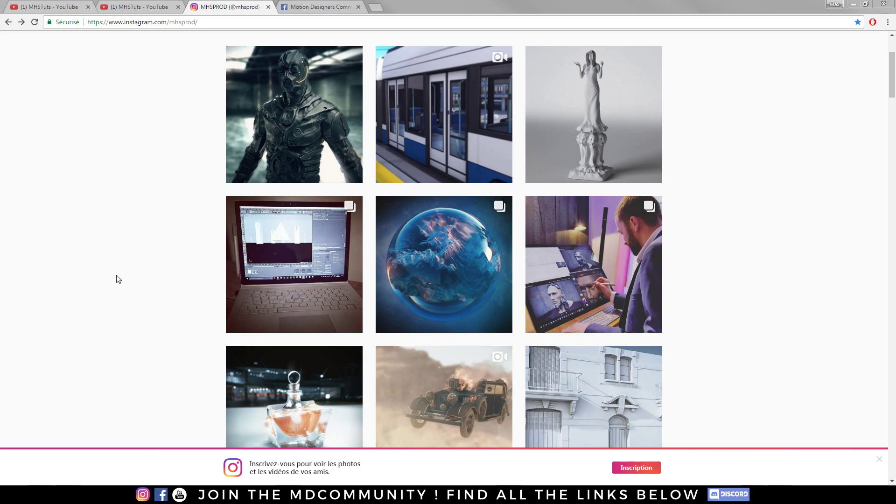
# Switch to the MHSTuts YouTube tab and scroll down through its older uploads in the Videos grid
pyautogui.click(127, 7)
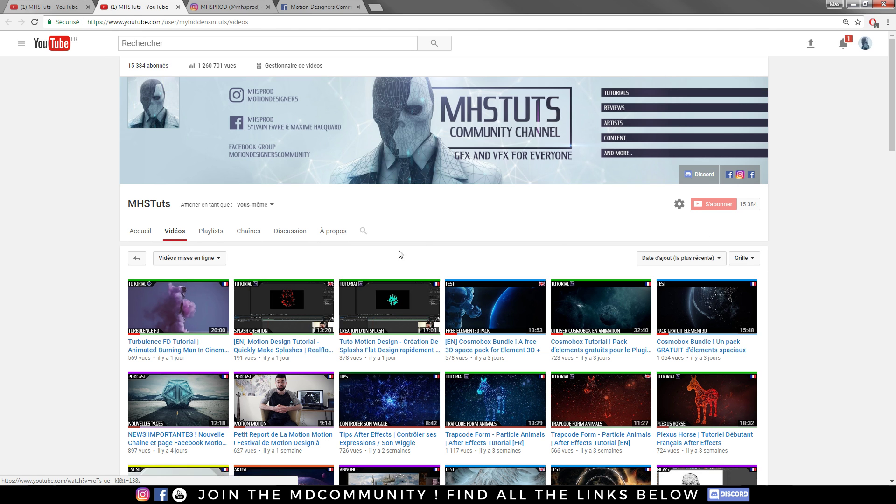
pyautogui.scroll(-15, 415, 248)
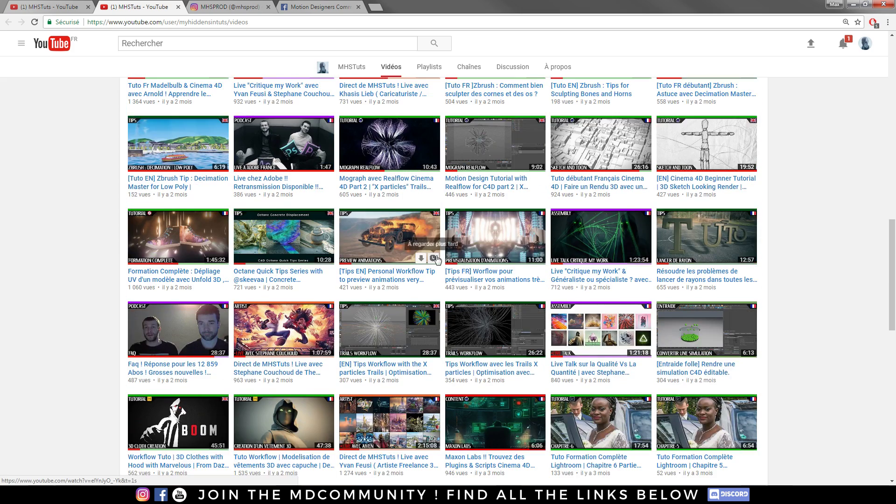
pyautogui.scroll(-4, 437, 260)
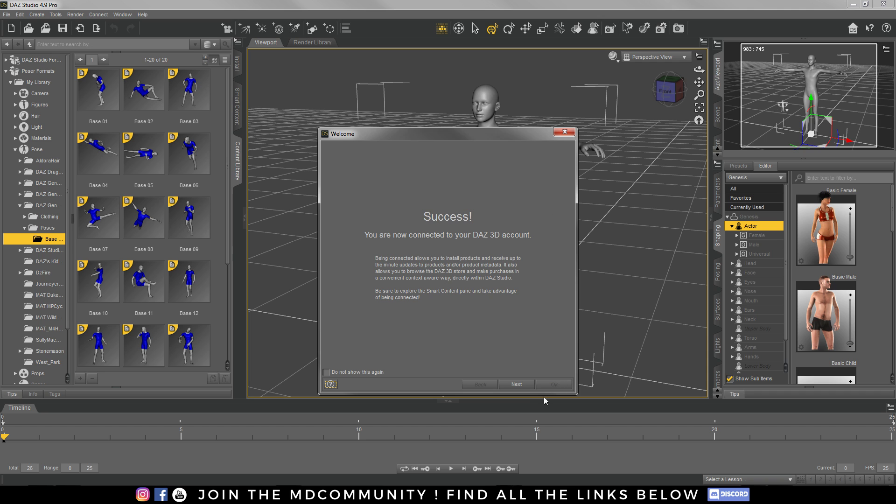
# Close the DAZ Studio welcome window to reveal the Genesis figure, then return to YouTube
pyautogui.click(522, 384)
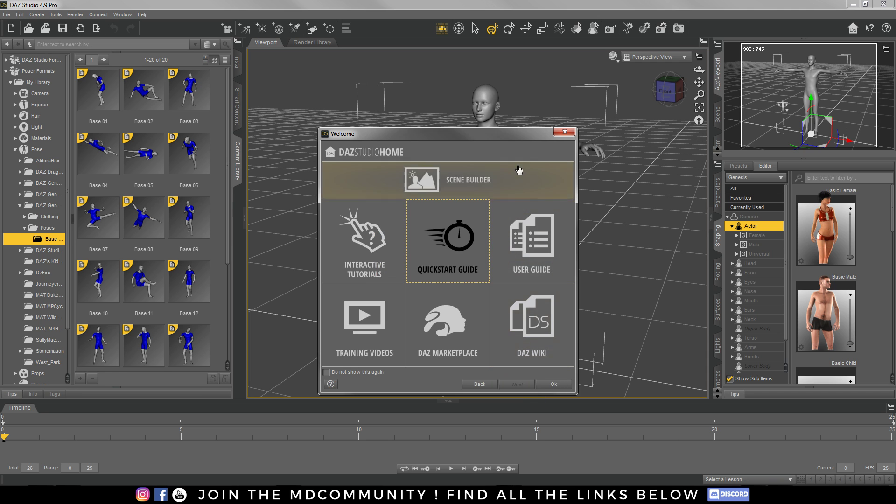
pyautogui.click(565, 133)
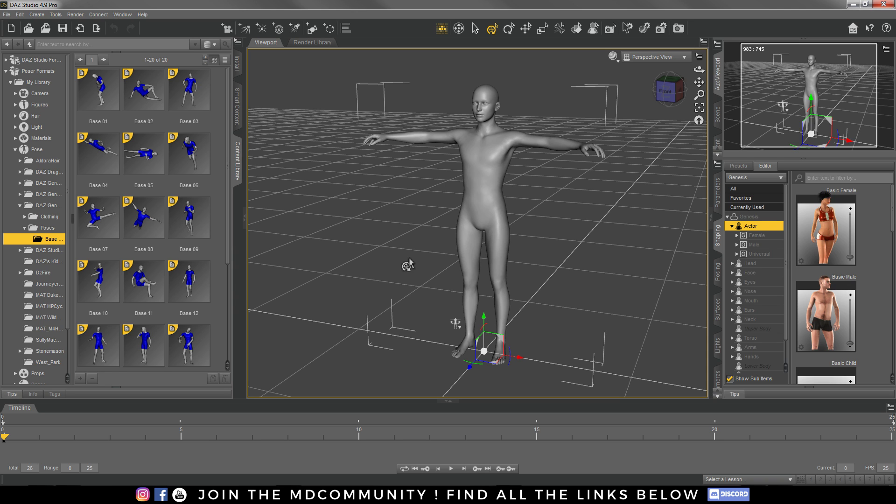
pyautogui.hotkey('alt', 'Tab')
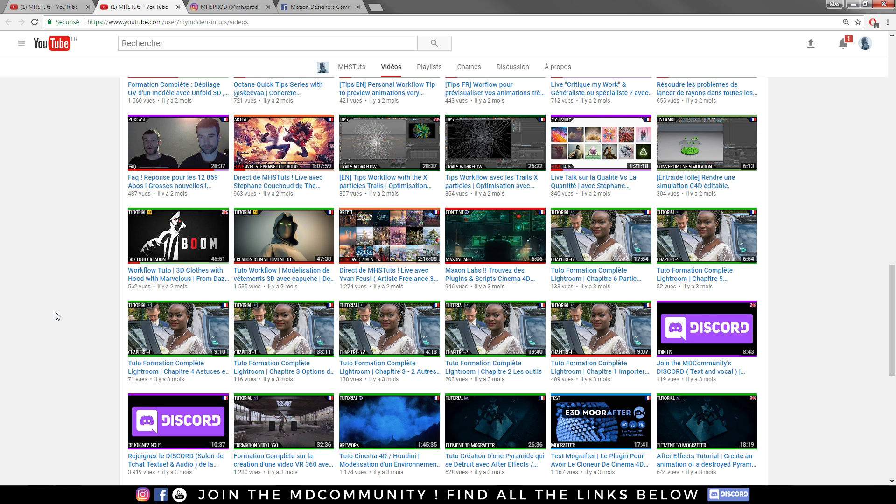
pyautogui.scroll(20, 105, 235)
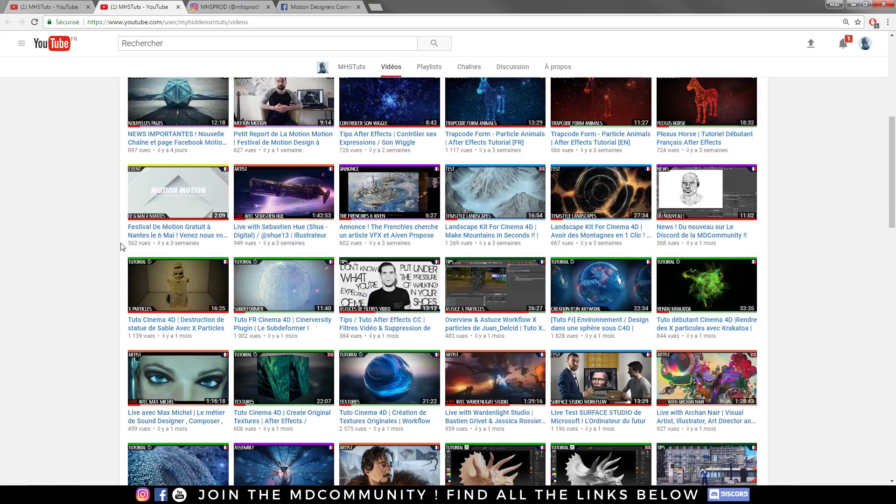
pyautogui.scroll(-2, 702, 217)
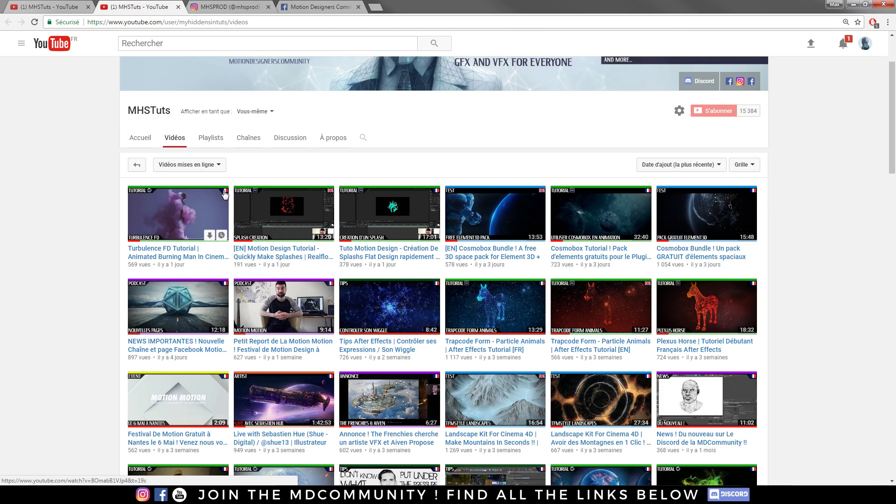
pyautogui.scroll(-3, 147, 237)
pyautogui.scroll(-4, 110, 221)
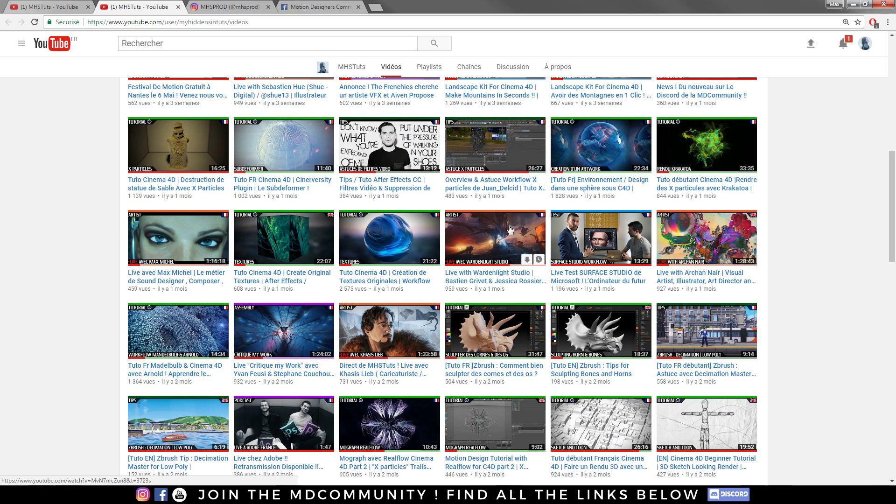
pyautogui.scroll(-2, 475, 249)
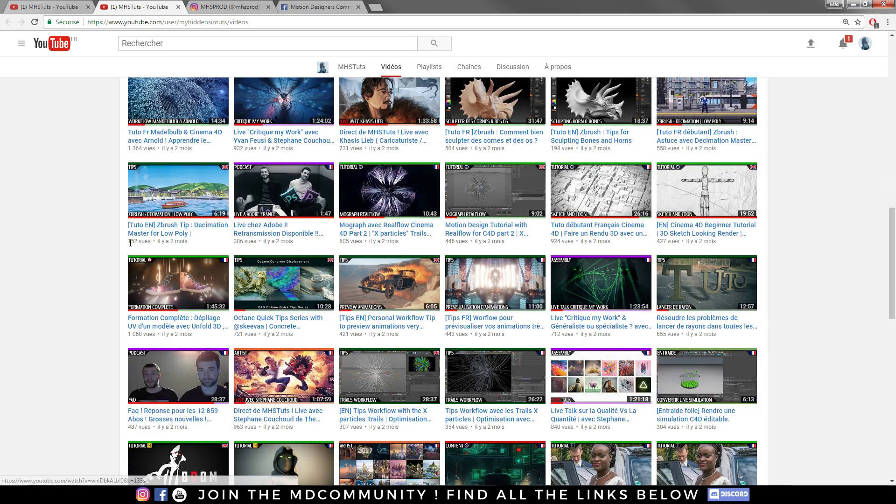
pyautogui.scroll(-3, 127, 245)
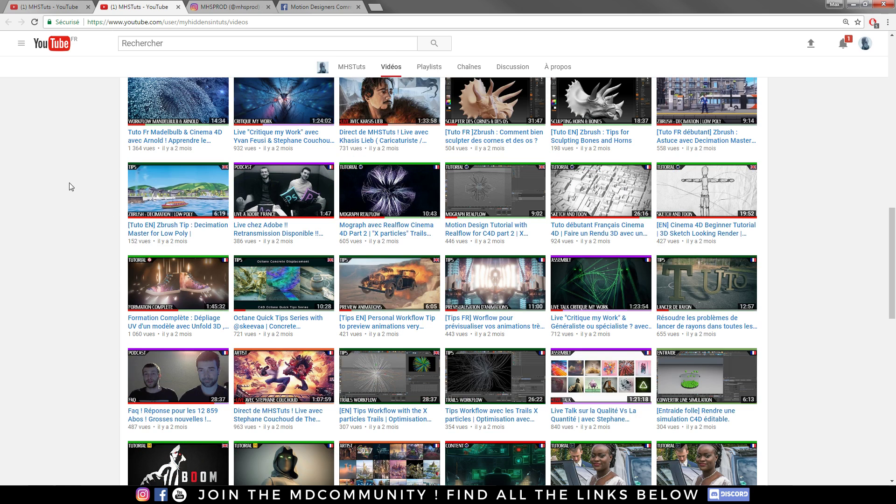
# Open the Motion Designers Community Facebook page and scroll its photos and posts, then back up
pyautogui.click(326, 10)
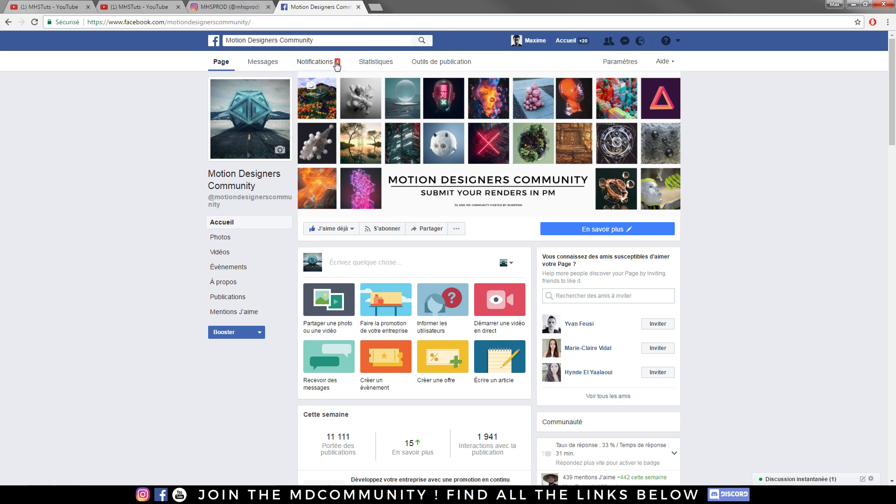
pyautogui.scroll(-4, 488, 175)
pyautogui.scroll(-20, 487, 175)
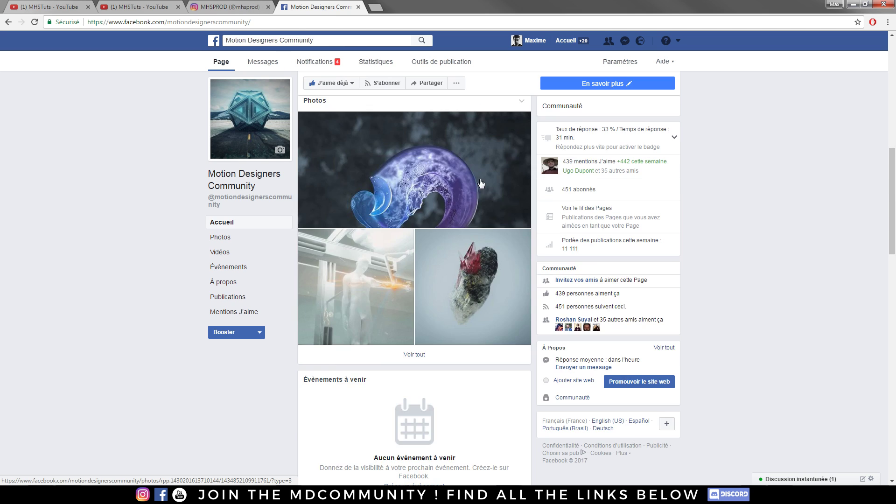
pyautogui.scroll(-5, 475, 211)
pyautogui.scroll(1, 461, 224)
pyautogui.scroll(20, 460, 224)
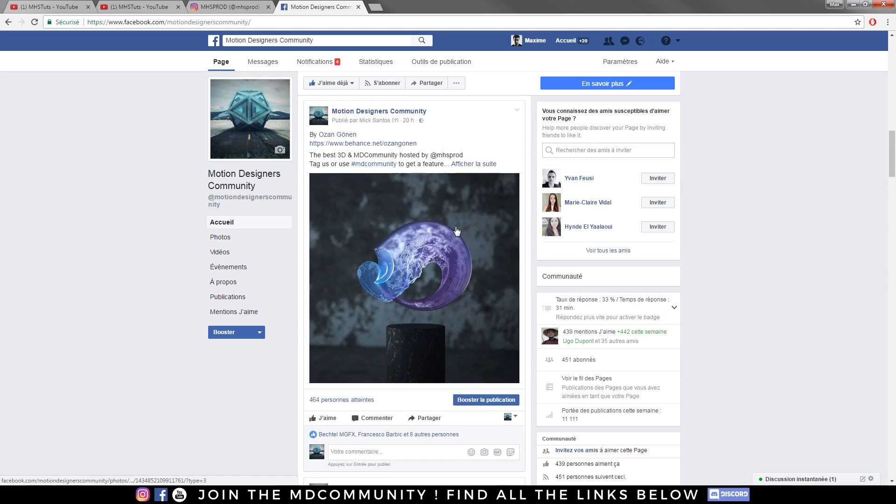
pyautogui.scroll(2, 451, 237)
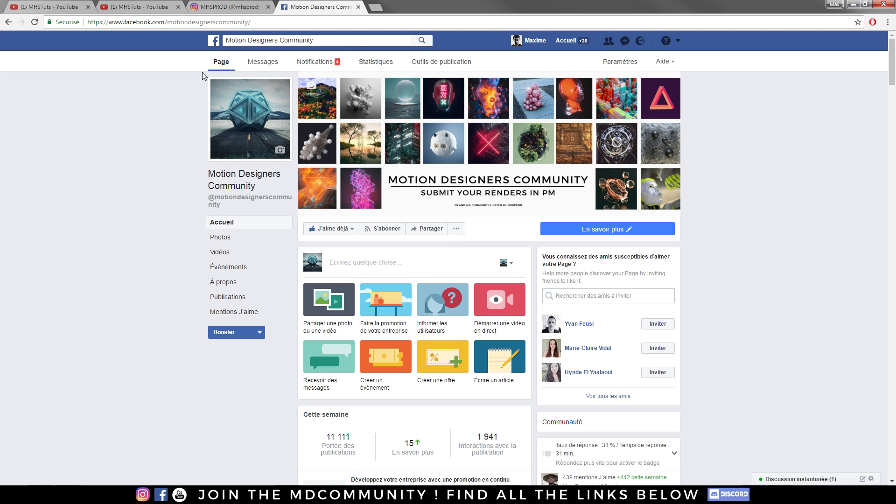
# From the MHSTuts channel home, open Motion Designers Community under Sélection de chaînes
pyautogui.click(246, 8)
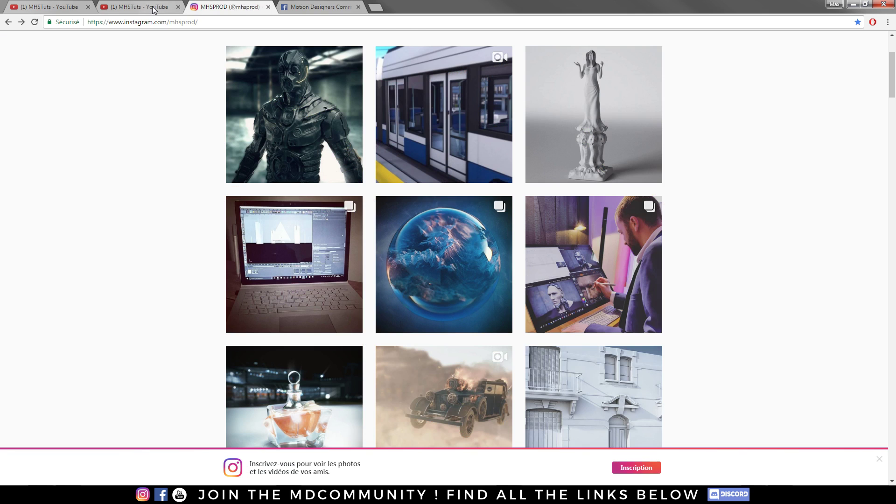
pyautogui.click(167, 8)
pyautogui.hotkey('alt', 'Left')
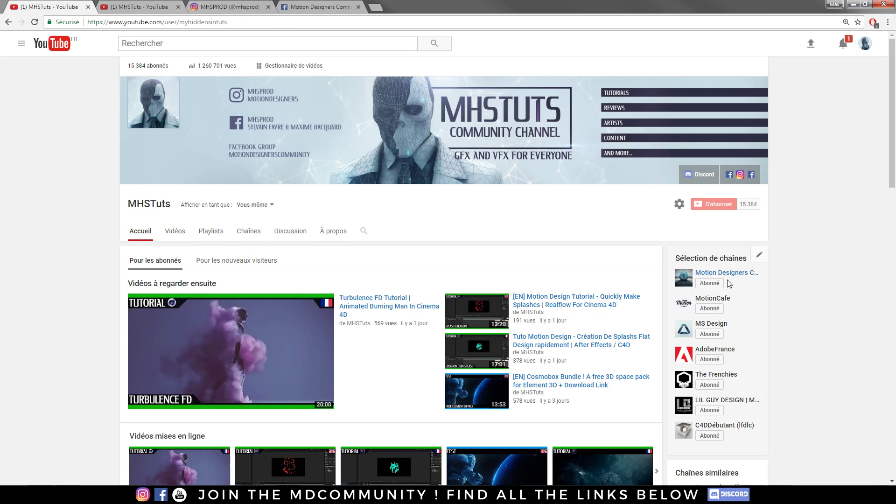
pyautogui.click(723, 278)
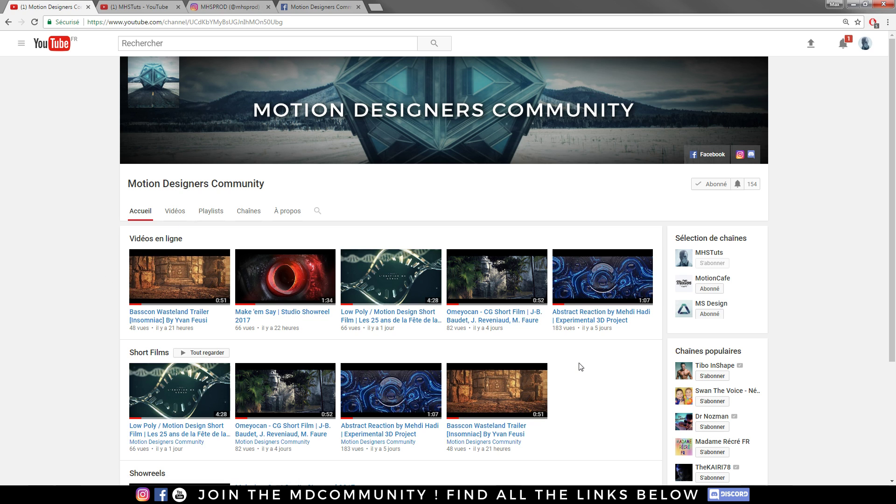
# In the Motion Designers Community Discord server, open #general_en and scroll to its newest messages
pyautogui.hotkey('alt', 'Tab')
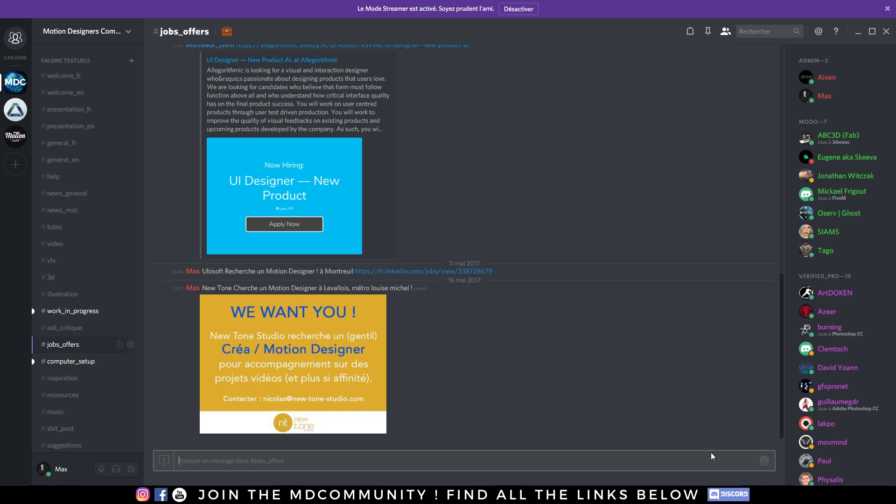
pyautogui.click(69, 161)
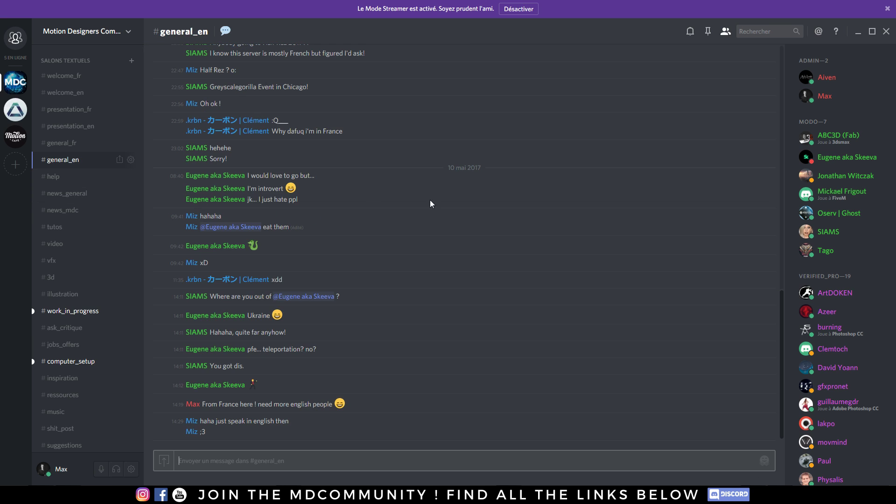
pyautogui.scroll(6, 394, 280)
pyautogui.scroll(-7, 388, 283)
pyautogui.scroll(-4, 387, 280)
pyautogui.scroll(-1, 388, 252)
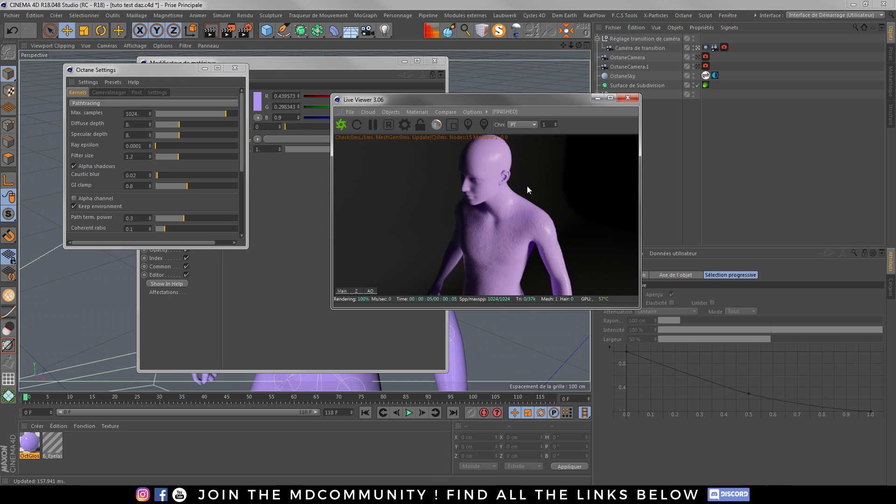
# Close the Octane Live Viewer, the material window and Octane Settings in Cinema 4D
pyautogui.click(628, 97)
pyautogui.click(435, 61)
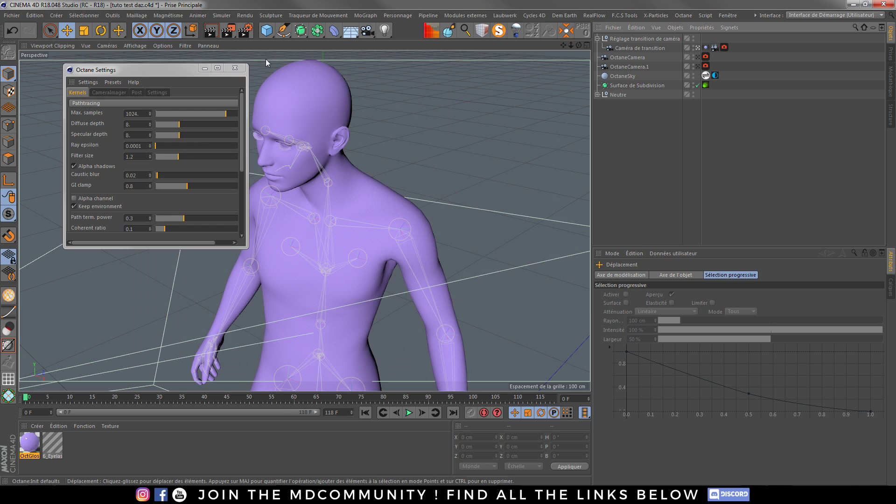
pyautogui.click(235, 68)
# Play and pause the imported figure's animation, then return to DAZ Studio
pyautogui.click(409, 412)
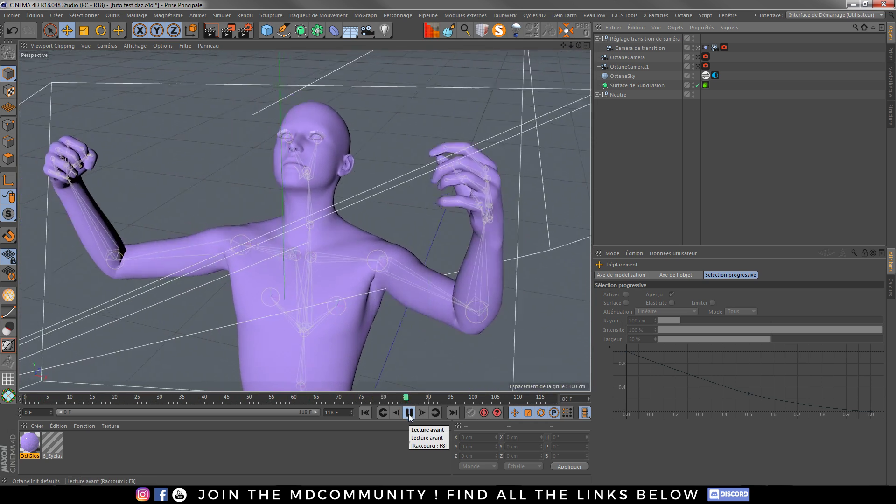
pyautogui.click(410, 414)
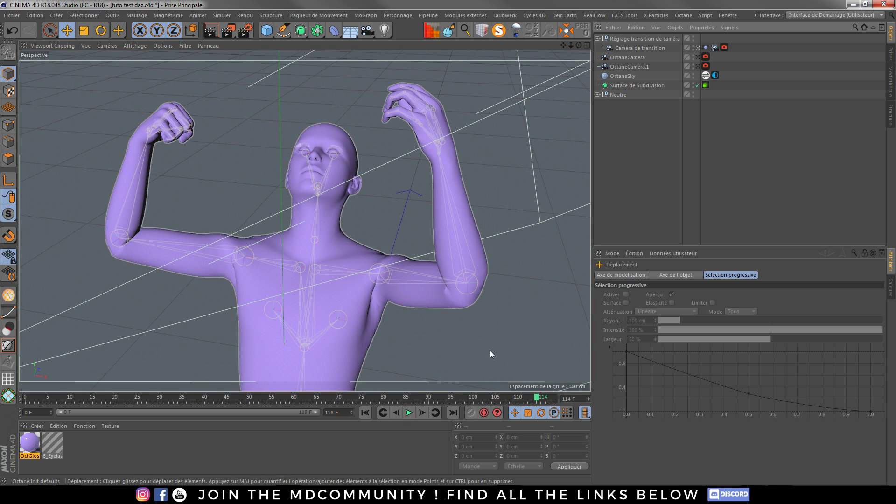
pyautogui.hotkey('alt', 'Tab')
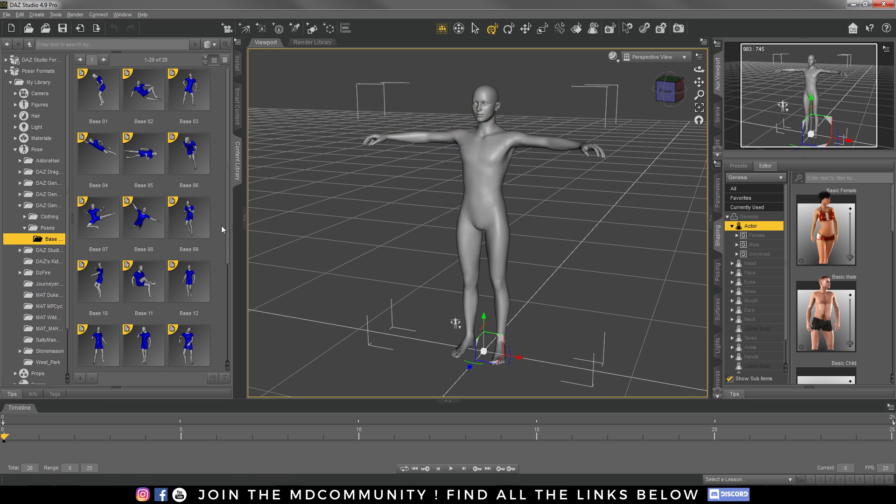
# Scroll the content library and collapse the Pose and Poser Formats folders
pyautogui.scroll(-2, 219, 336)
pyautogui.scroll(2, 225, 361)
pyautogui.scroll(-3, 224, 261)
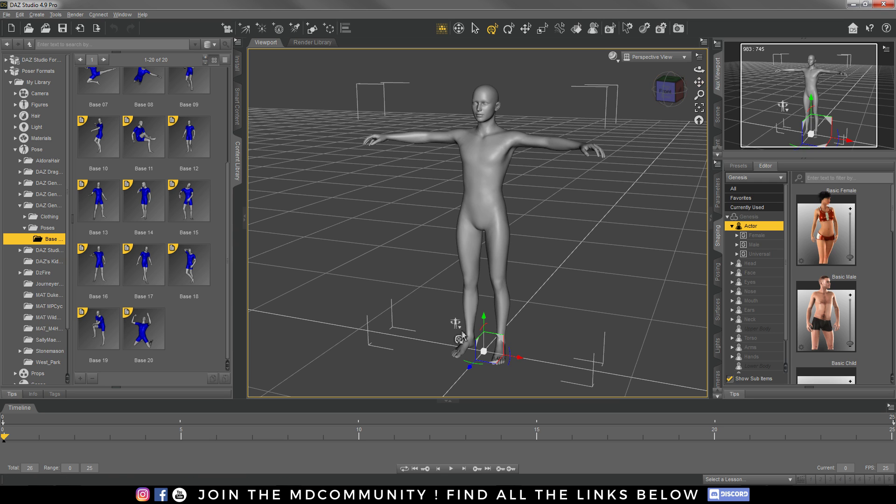
pyautogui.click(15, 149)
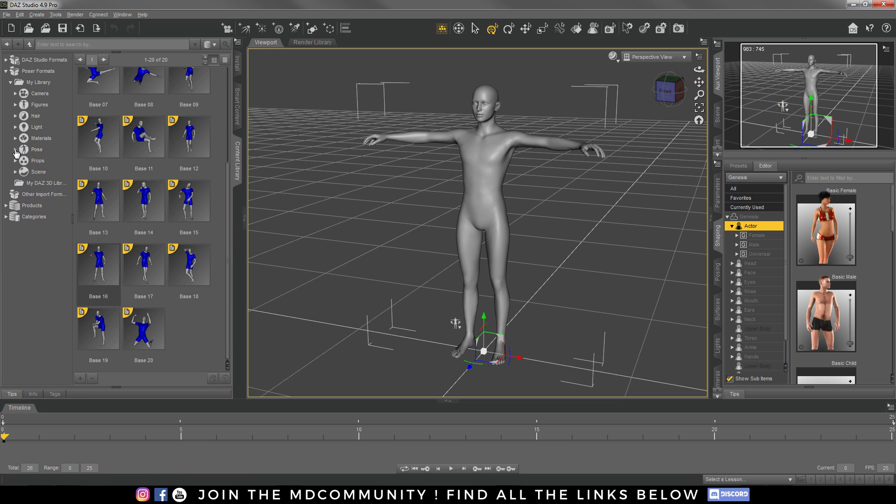
pyautogui.click(6, 71)
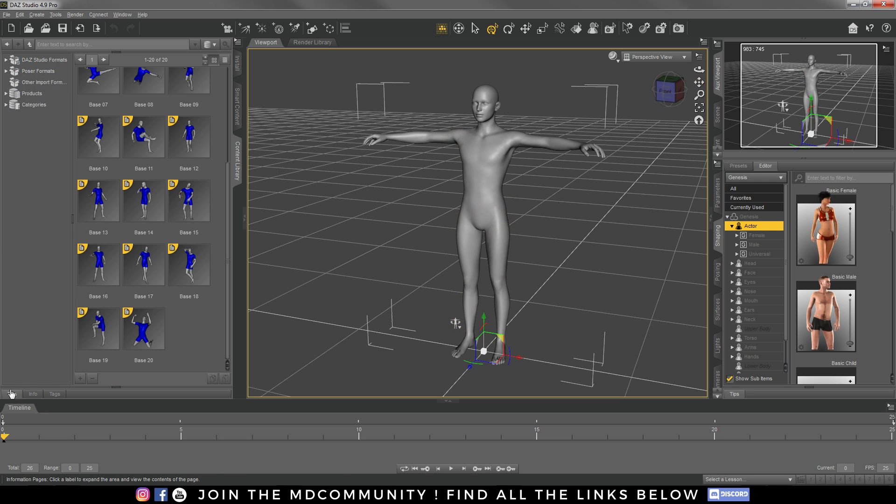
# Expand the Timeline pane beneath the viewport, showing frames 0–25 at 25 FPS
pyautogui.click(19, 408)
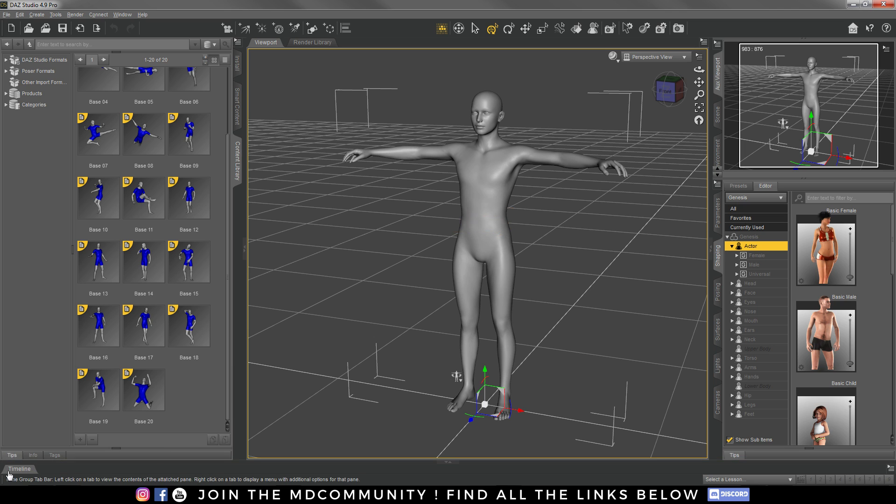
pyautogui.click(117, 15)
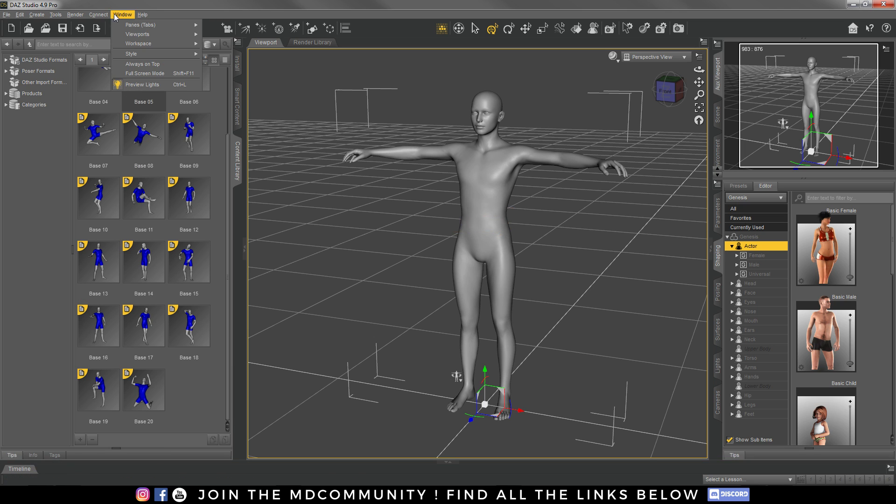
pyautogui.moveTo(140, 24)
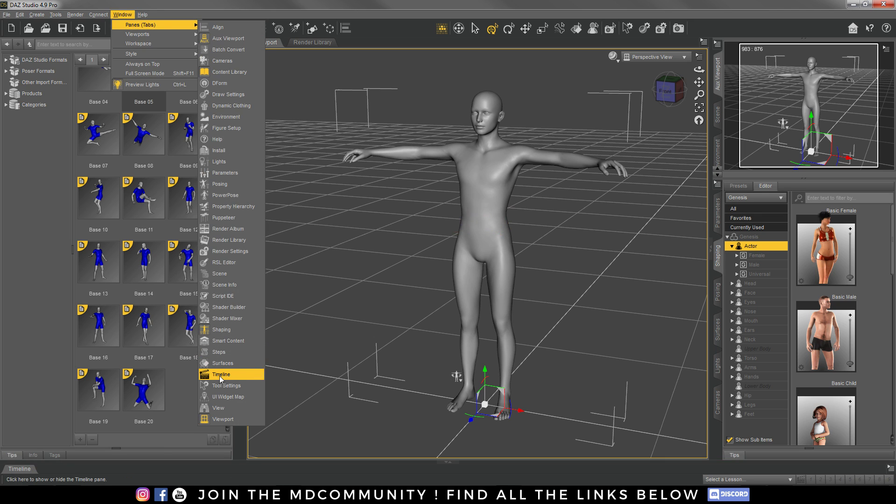
pyautogui.click(340, 354)
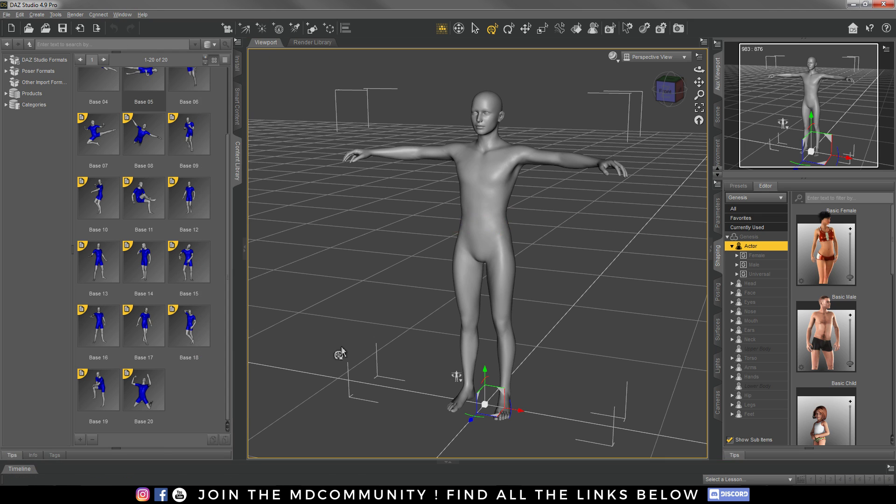
pyautogui.click(20, 472)
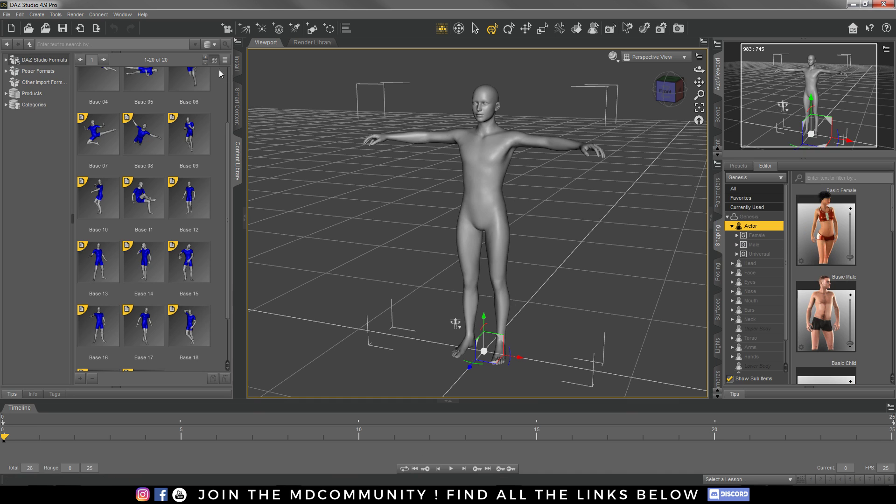
# Open Poser Formats > My Library > Pose down to the Genesis 2 Male Base Poses folder
pyautogui.click(238, 104)
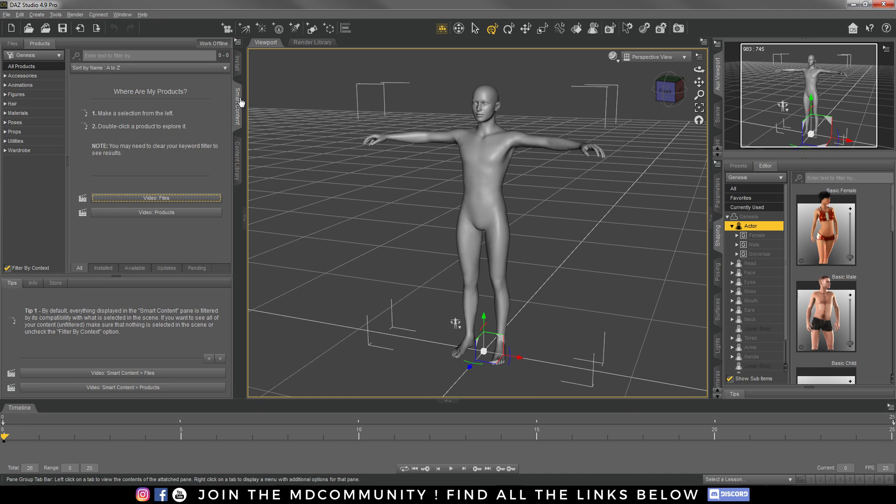
pyautogui.click(238, 159)
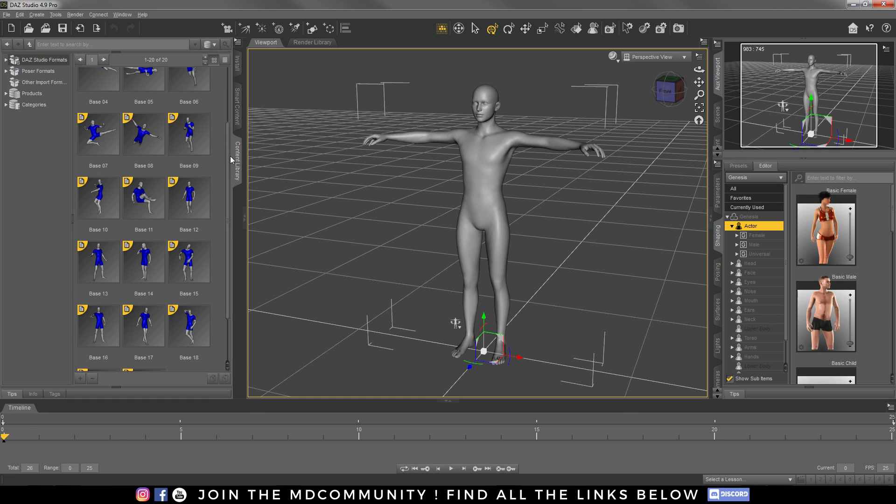
pyautogui.click(6, 71)
pyautogui.click(11, 82)
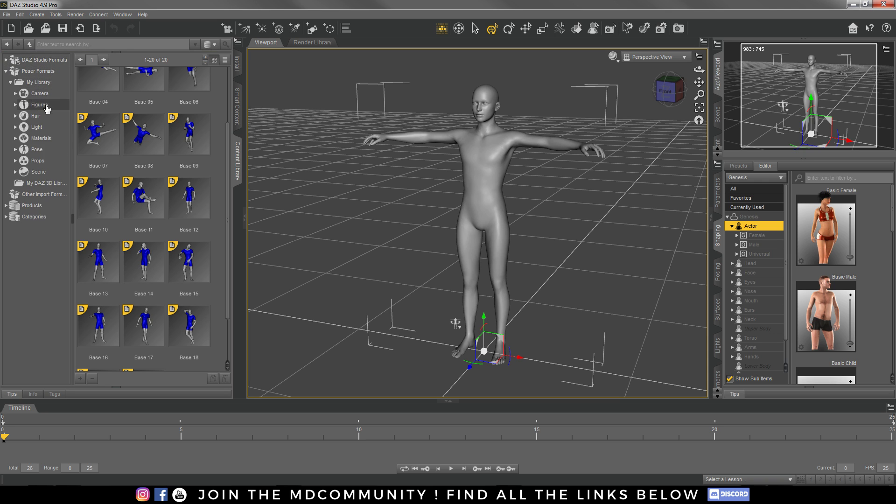
pyautogui.click(15, 150)
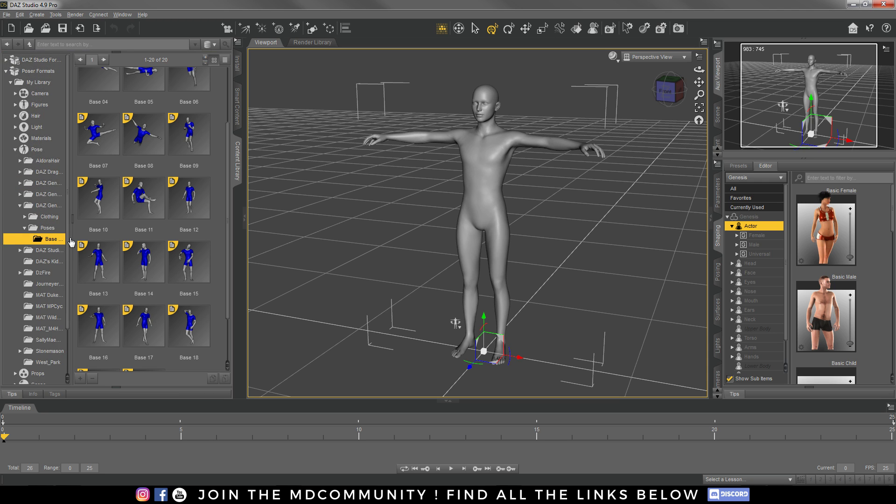
pyautogui.click(72, 219)
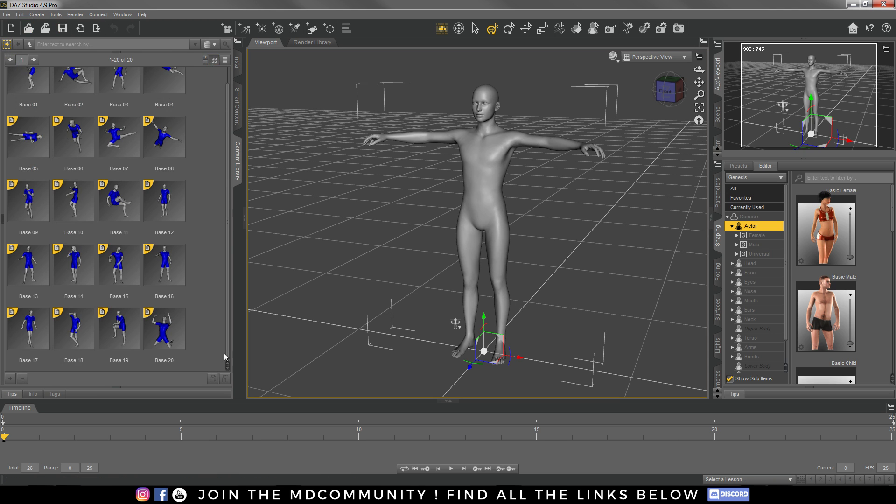
pyautogui.click(3, 221)
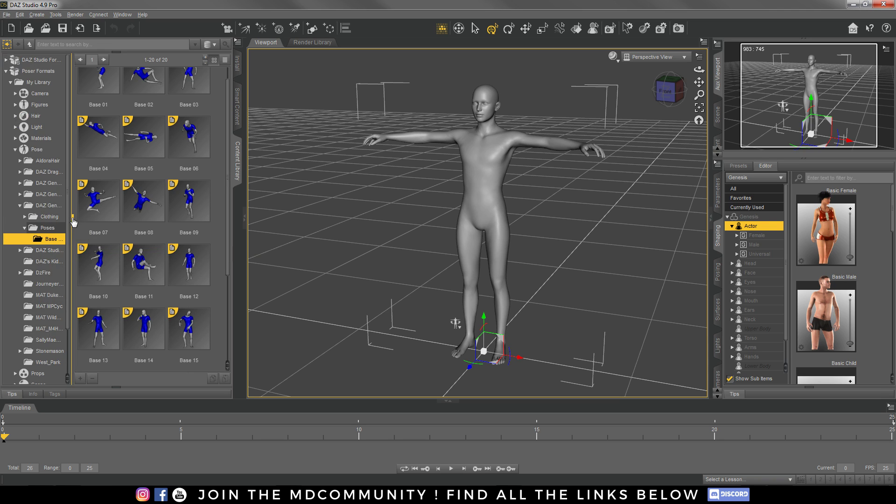
# Adjust the library pane and orbit the viewport to a front three-quarter view of the figure
pyautogui.moveTo(73, 222); pyautogui.dragTo(41, 246)
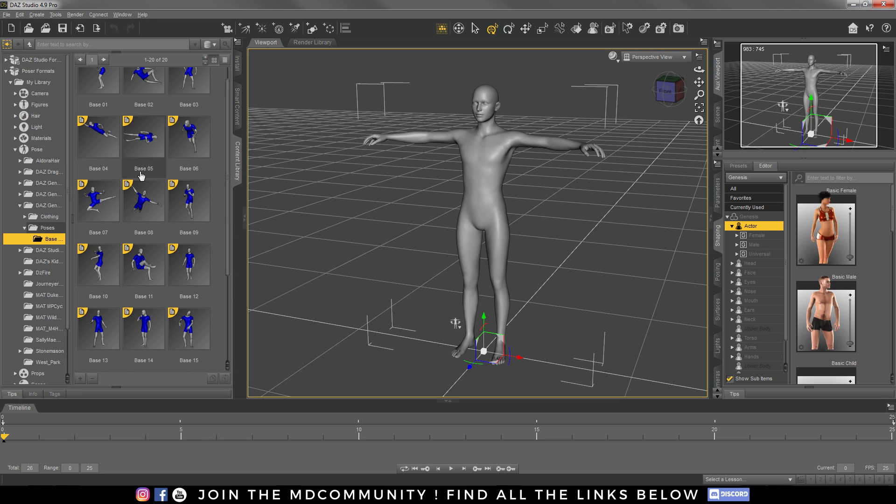
pyautogui.click(681, 91)
pyautogui.moveTo(669, 88); pyautogui.dragTo(645, 92)
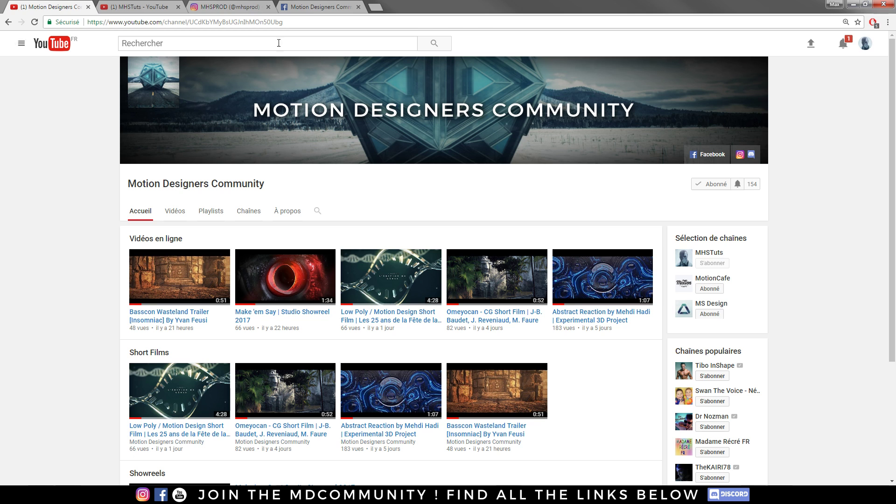
pyautogui.click(243, 6)
pyautogui.scroll(-8, 715, 260)
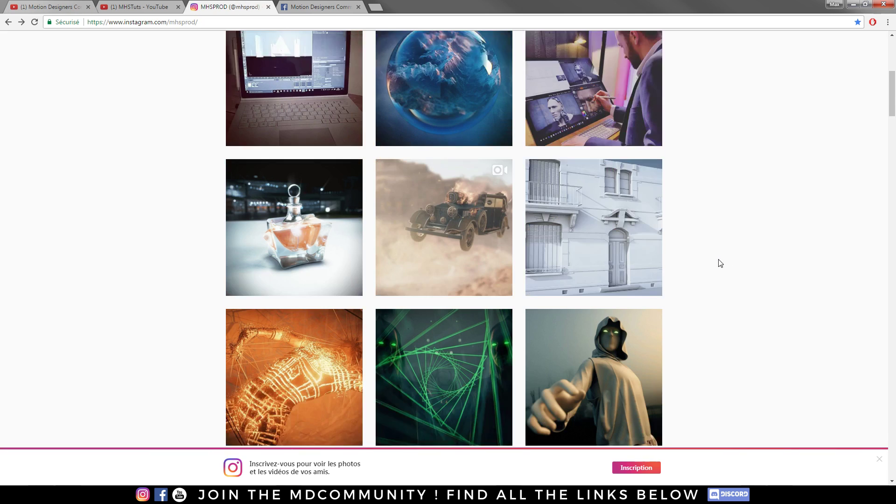
pyautogui.scroll(-3, 740, 224)
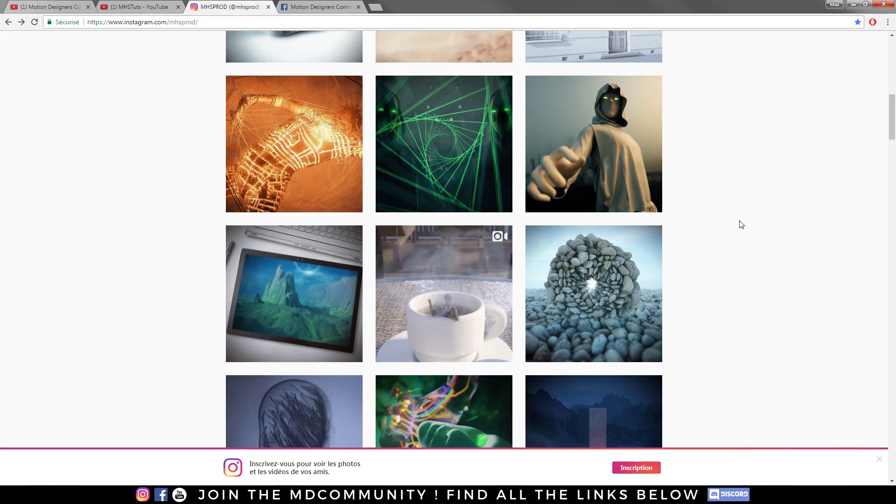
pyautogui.scroll(-19, 792, 236)
pyautogui.scroll(-10, 783, 243)
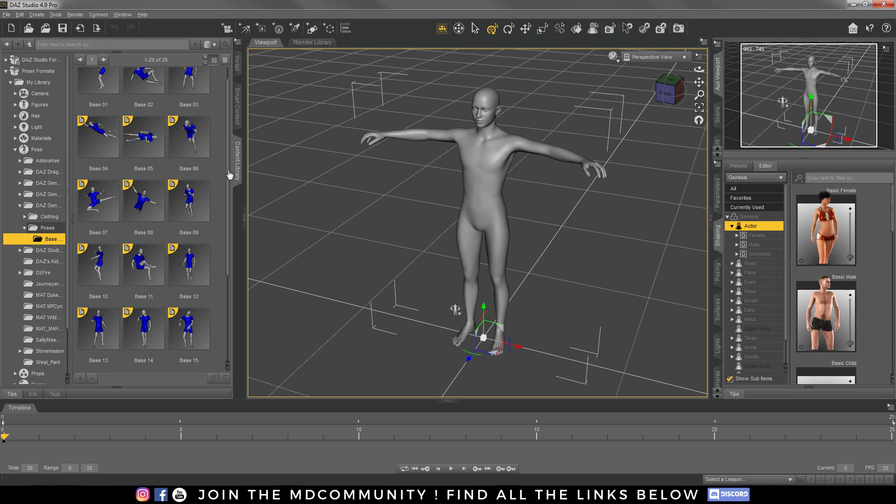
# Apply the Base 17 walking pose to the Genesis figure and orbit to look down on it
pyautogui.moveTo(229, 175); pyautogui.dragTo(225, 295)
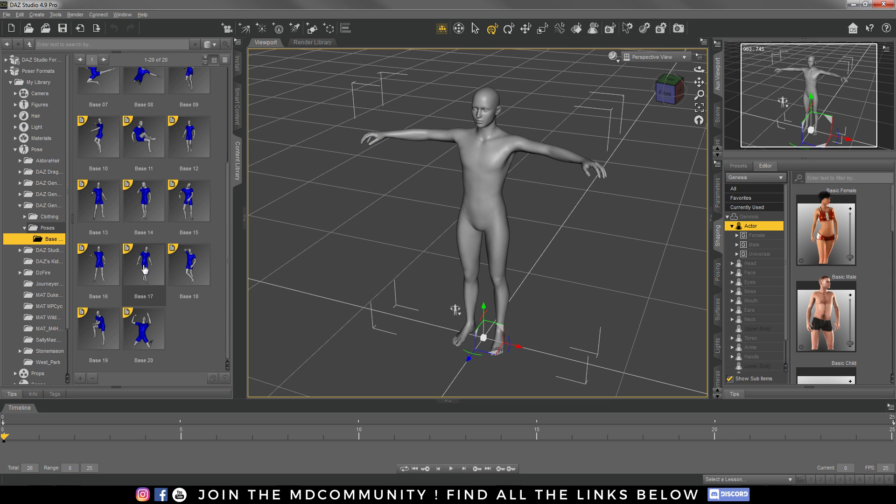
pyautogui.doubleClick(154, 276)
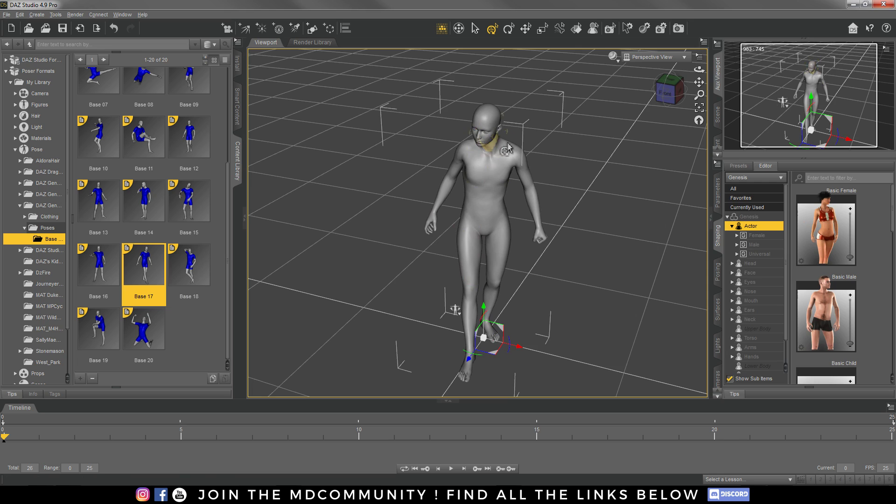
pyautogui.scroll(8, 506, 149)
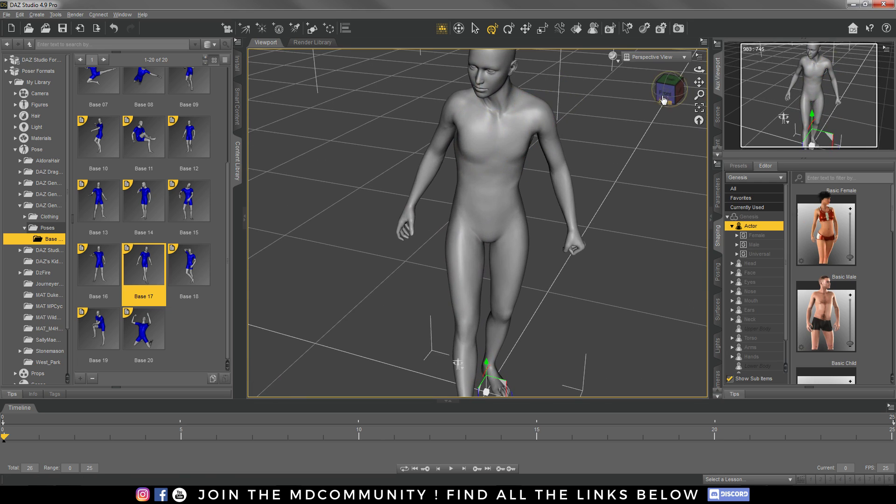
pyautogui.keyDown('alt'); pyautogui.moveTo(458, 371); pyautogui.dragTo(444, 287); pyautogui.keyUp('alt')
# Turn the viewport to face the figure straight on from the front
pyautogui.click(671, 99)
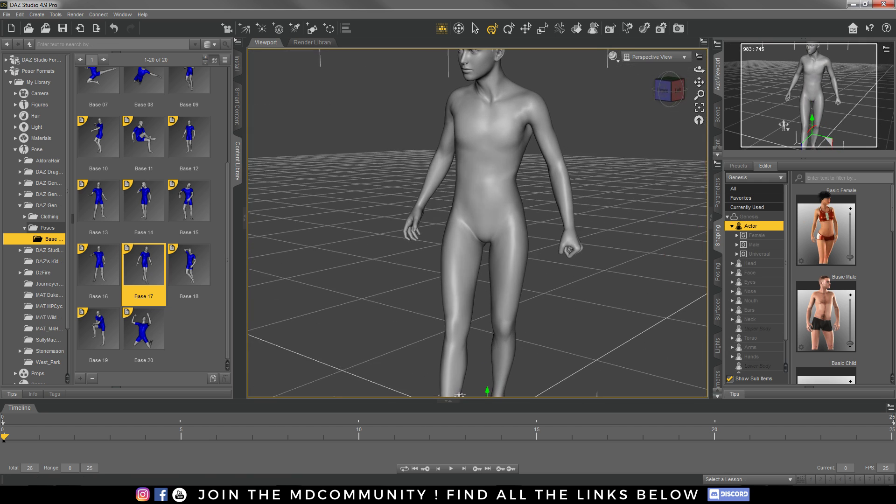
pyautogui.click(662, 90)
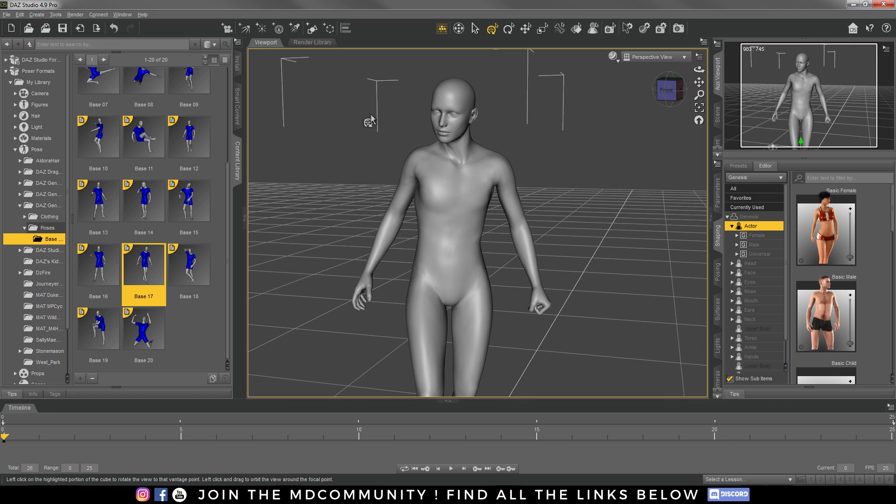
pyautogui.click(464, 137)
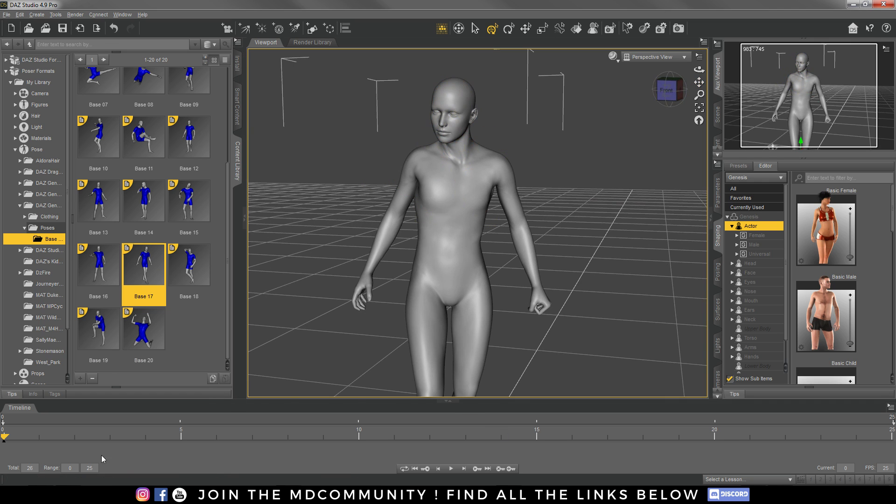
# Set the timeline to 100 frames and key the Base 20 arms-raised pose at frame 99
pyautogui.doubleClick(33, 468)
pyautogui.moveTo(62, 442); pyautogui.dragTo(891, 439)
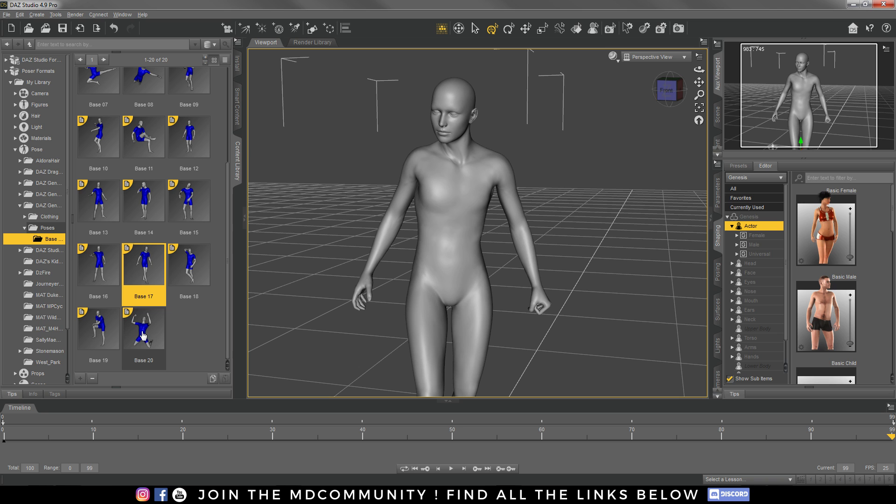
pyautogui.doubleClick(143, 335)
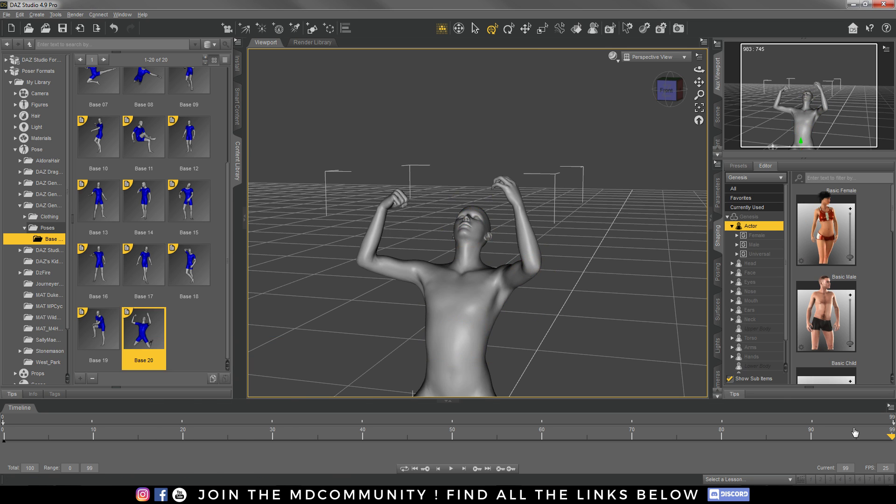
pyautogui.click(514, 471)
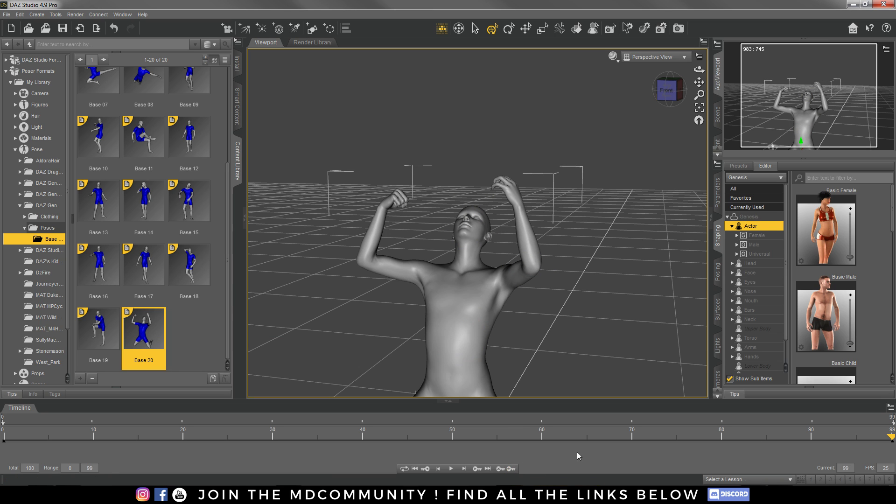
# Play back the walking-to-arms-raised animation and stop it partway through
pyautogui.click(451, 469)
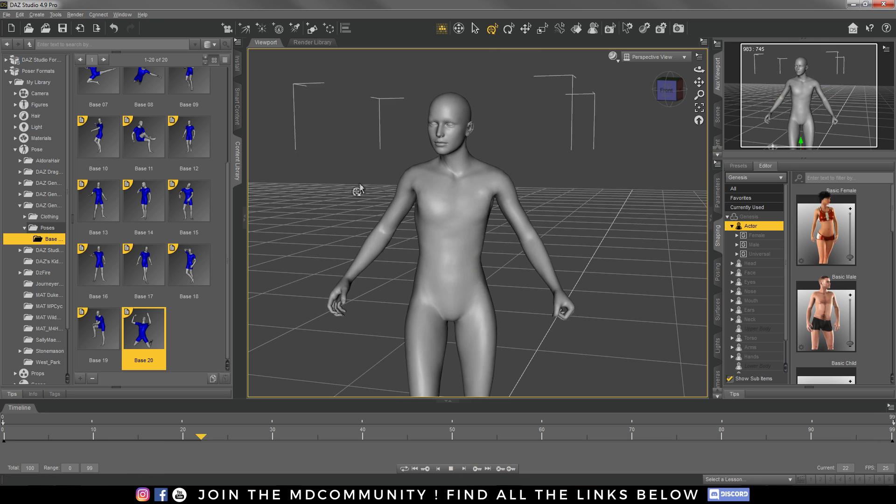
pyautogui.click(451, 468)
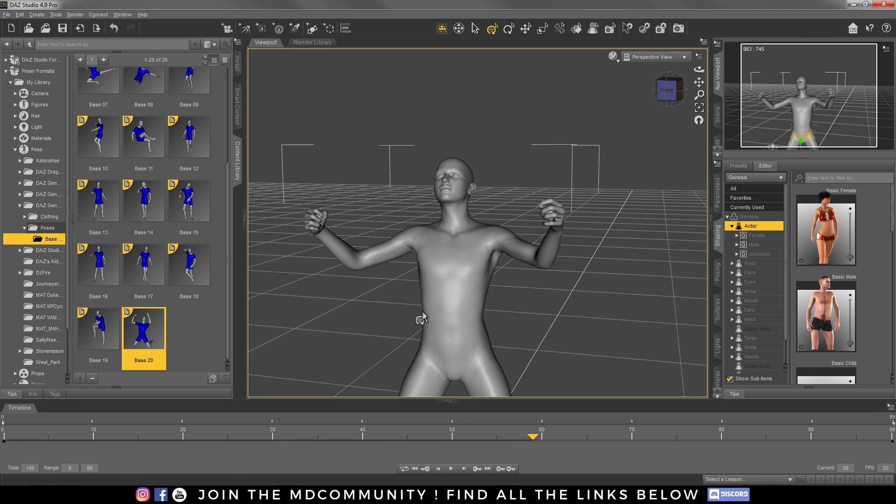
pyautogui.scroll(2, 215, 210)
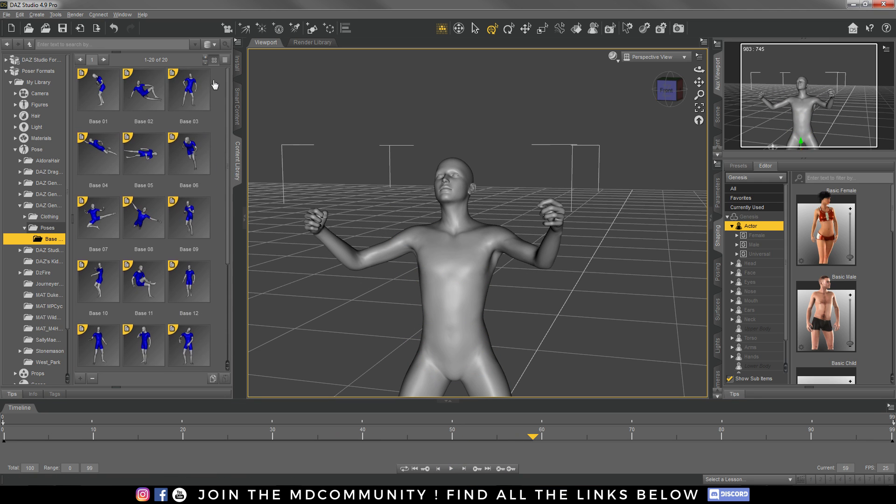
pyautogui.scroll(-2, 207, 284)
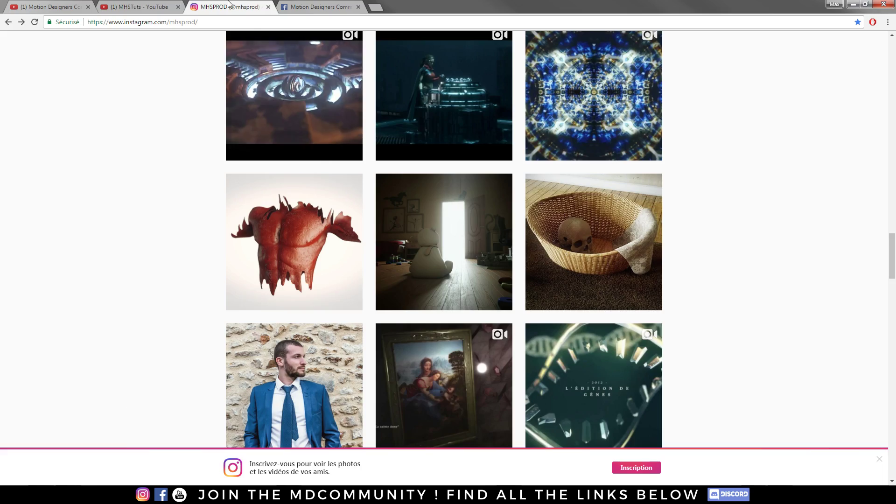
pyautogui.click(140, 7)
pyautogui.scroll(-15, 348, 327)
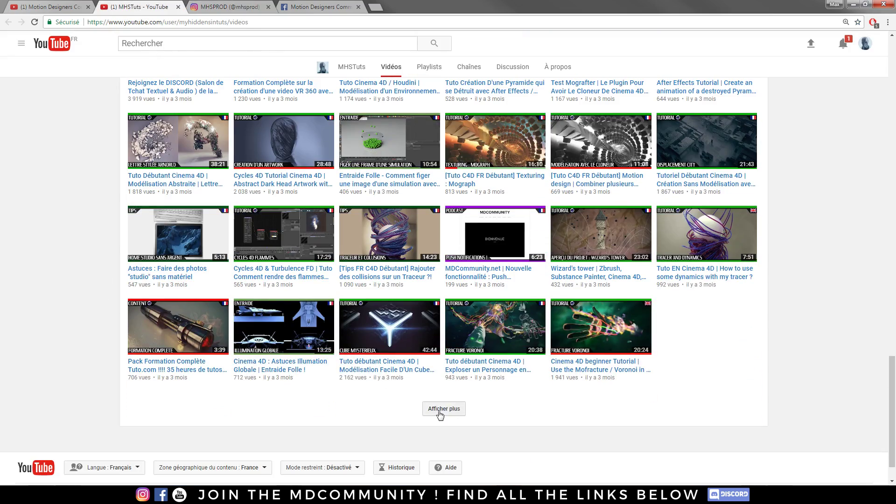
pyautogui.click(439, 412)
pyautogui.scroll(-1, 236, 404)
pyautogui.scroll(6, 233, 404)
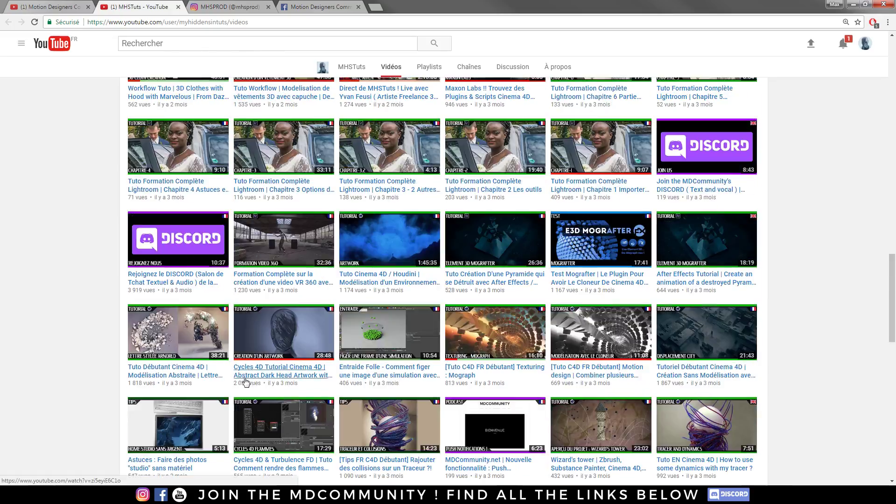
pyautogui.scroll(7, 245, 382)
pyautogui.scroll(-1, 243, 378)
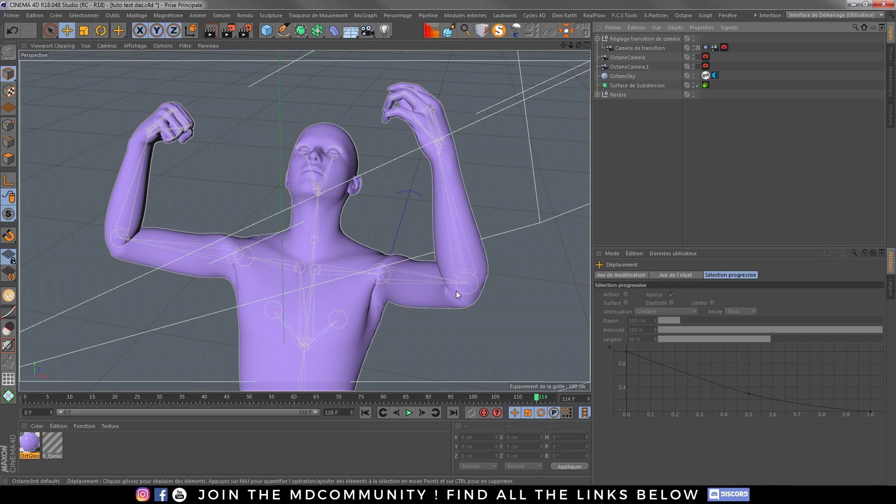
pyautogui.click(410, 495)
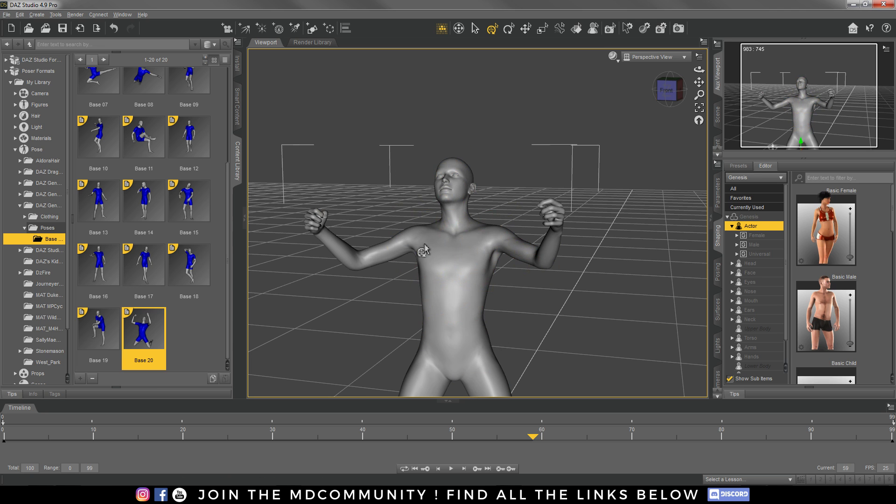
# Nudge the figure's left forearm at frame 59, then drag the playhead back to frame 0
pyautogui.click(671, 96)
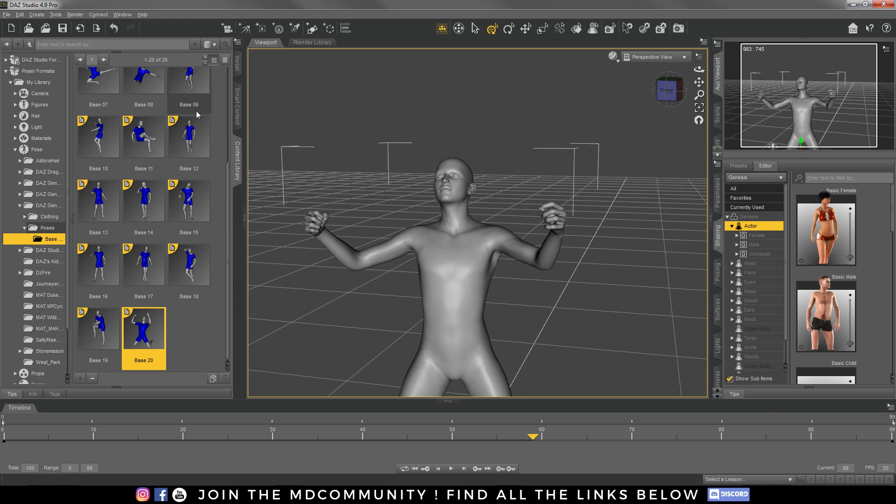
pyautogui.click(557, 247)
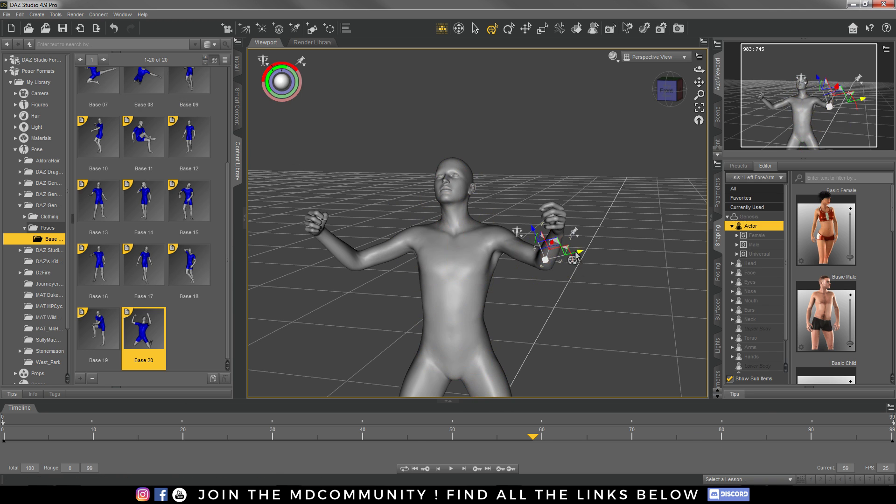
pyautogui.moveTo(583, 258); pyautogui.dragTo(558, 243)
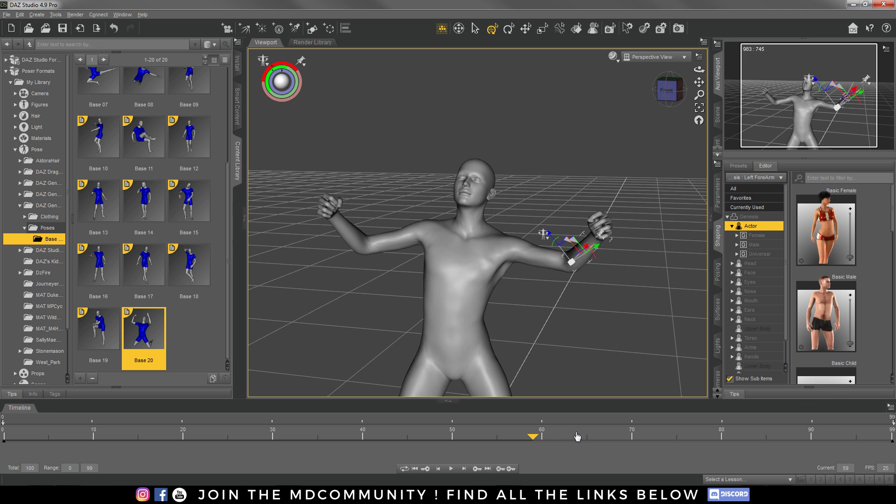
pyautogui.moveTo(531, 438); pyautogui.dragTo(3, 439)
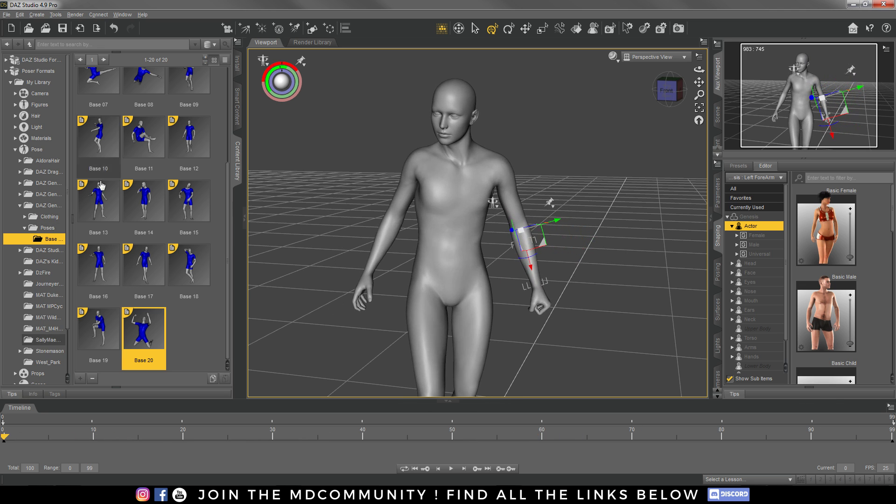
# Export the scene as Autodesk FBX file tutorial.fbx with Animations included
pyautogui.click(7, 14)
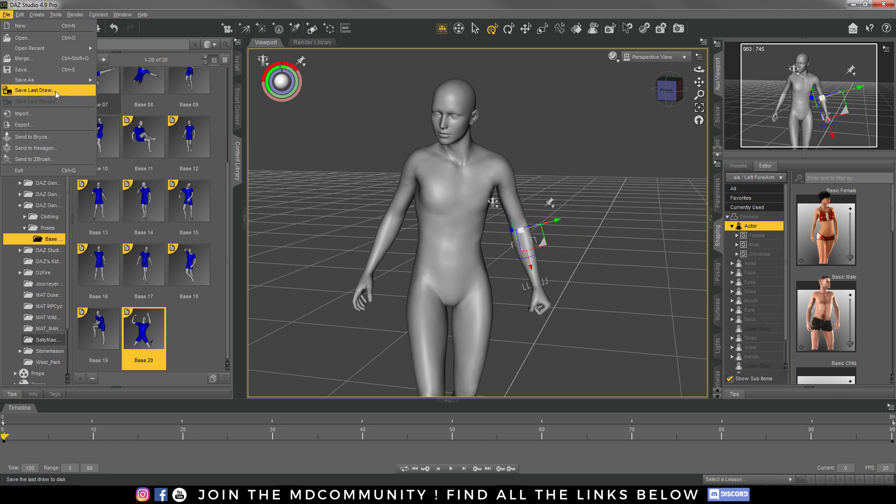
pyautogui.click(42, 124)
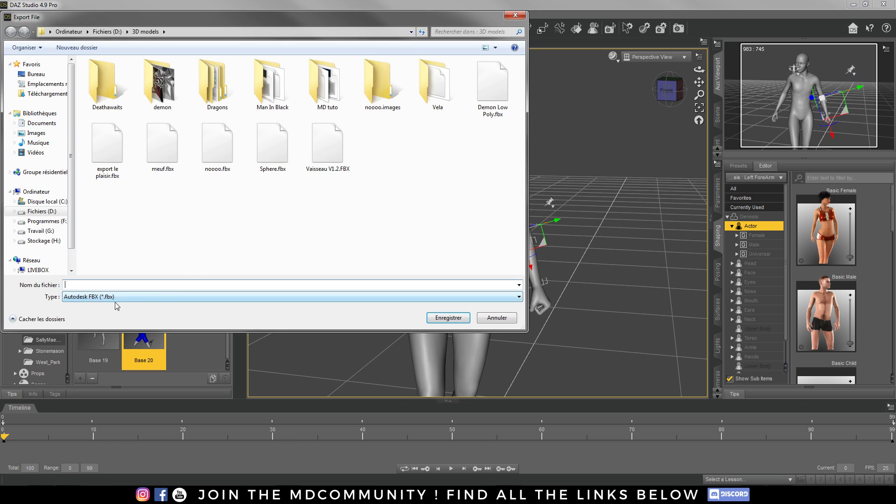
pyautogui.click(159, 295)
pyautogui.click(181, 310)
pyautogui.write('tutorial')
pyautogui.click(448, 317)
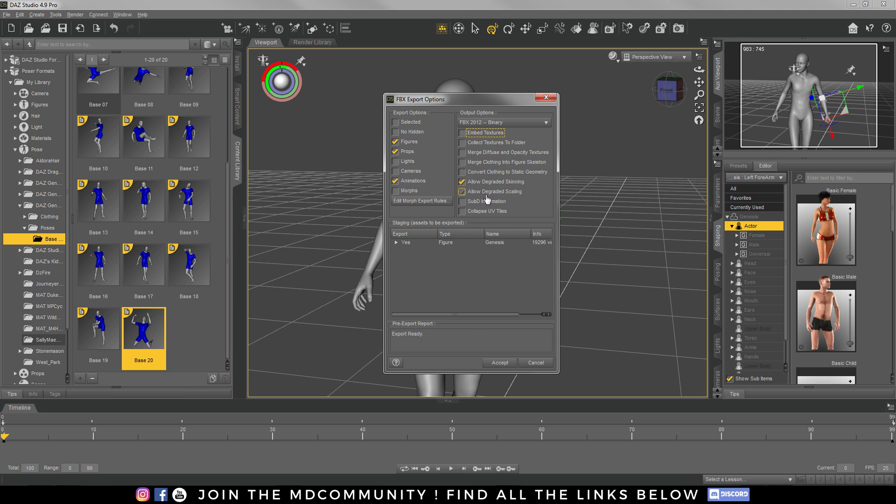
pyautogui.click(496, 360)
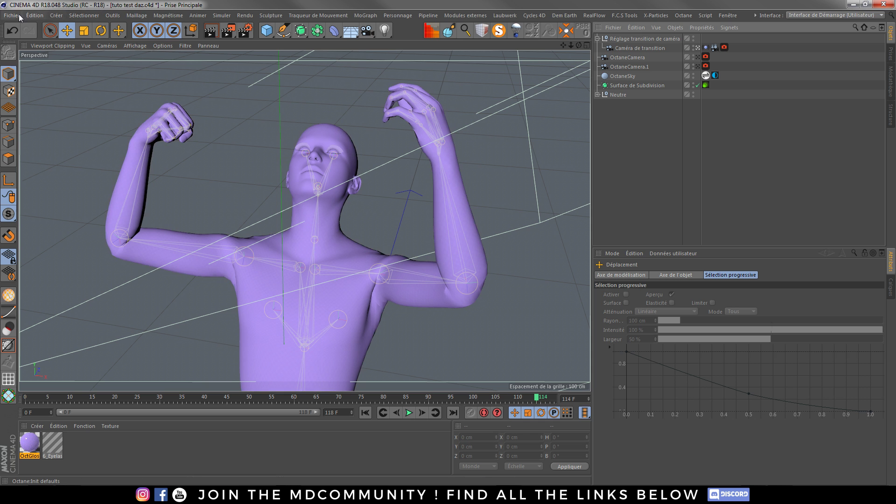
# Start a new scene and import tutorial.fbx from the 3D models folder with default FBX settings
pyautogui.click(11, 15)
pyautogui.click(163, 111)
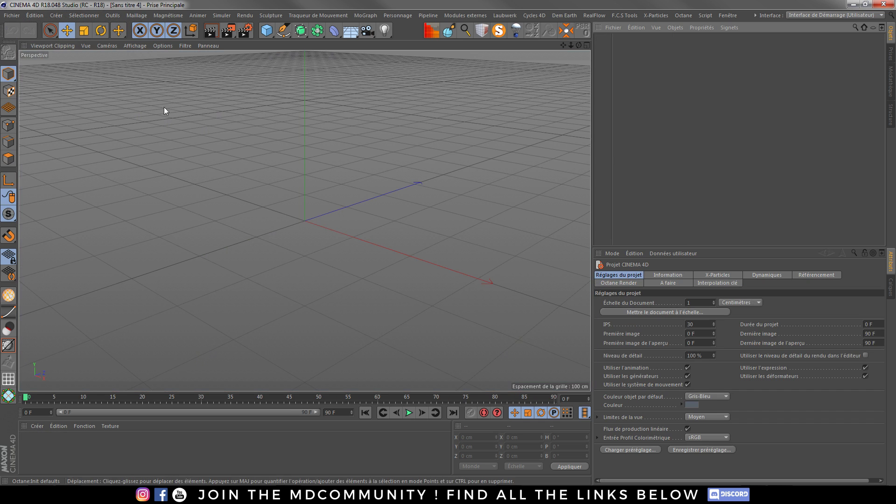
pyautogui.click(12, 15)
pyautogui.click(32, 48)
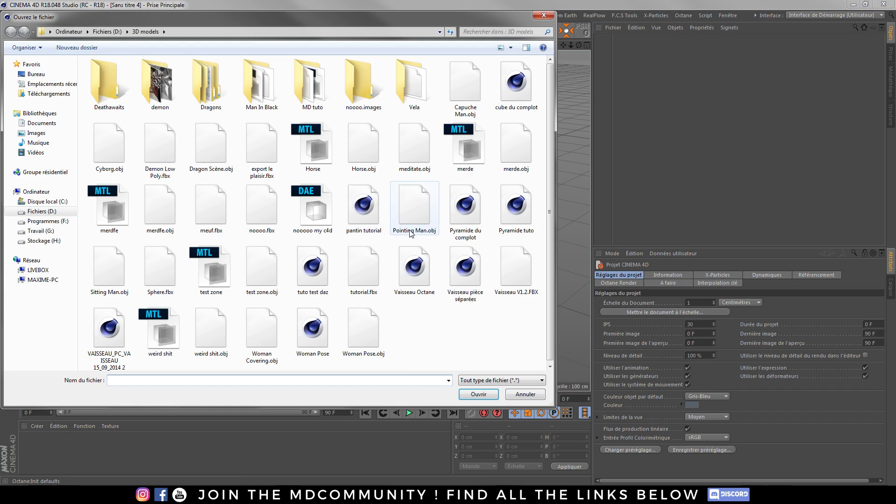
pyautogui.click(266, 329)
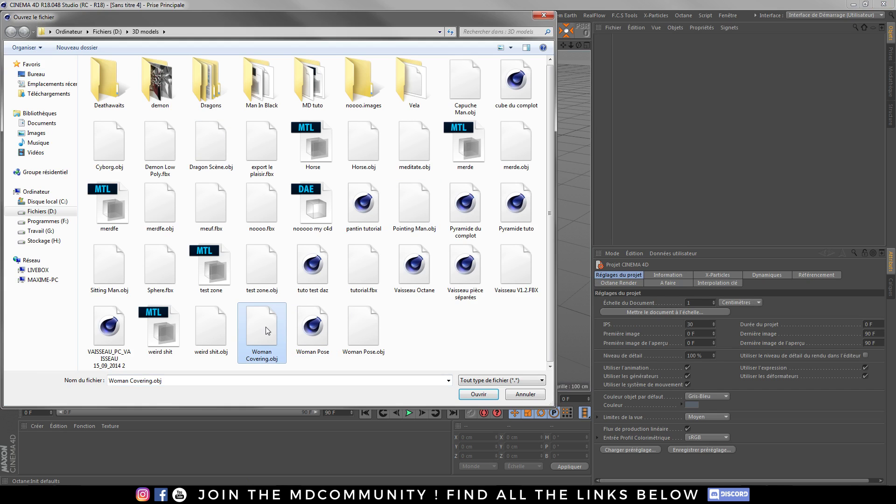
pyautogui.click(262, 270)
pyautogui.doubleClick(375, 278)
pyautogui.moveTo(406, 170); pyautogui.dragTo(362, 112)
pyautogui.click(346, 313)
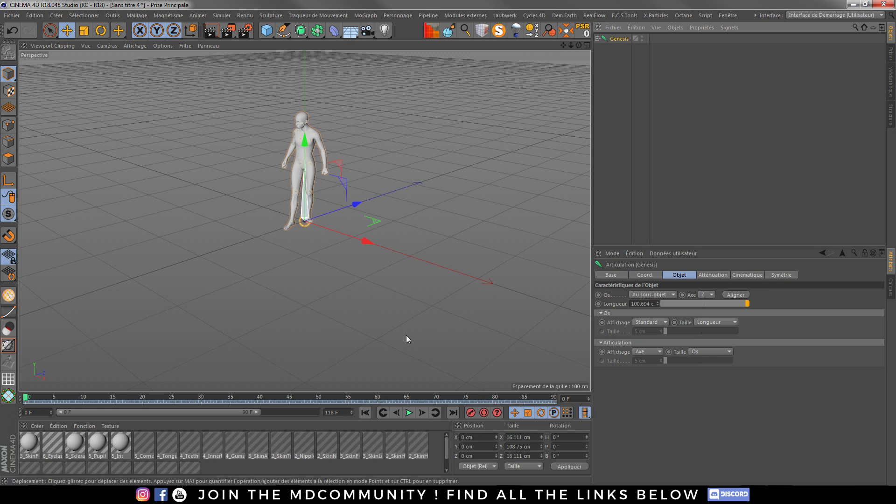
# Play the imported animation and extend the timeline range to 118 frames
pyautogui.click(405, 413)
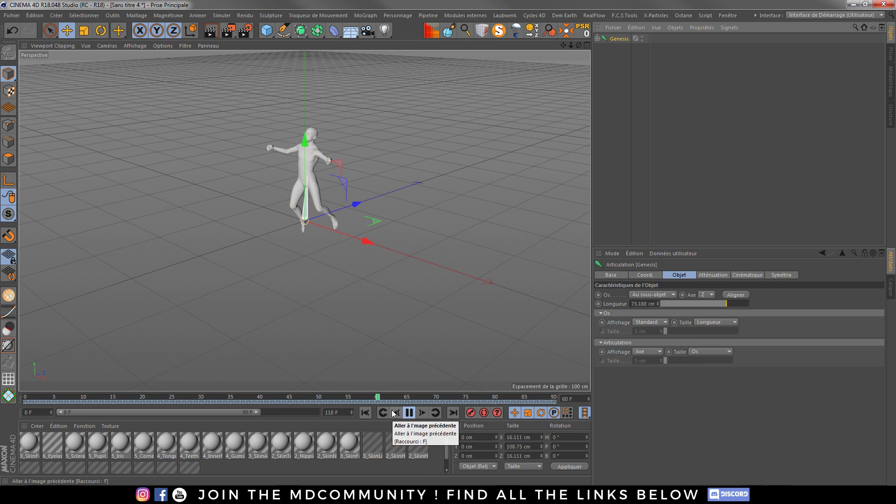
pyautogui.click(409, 413)
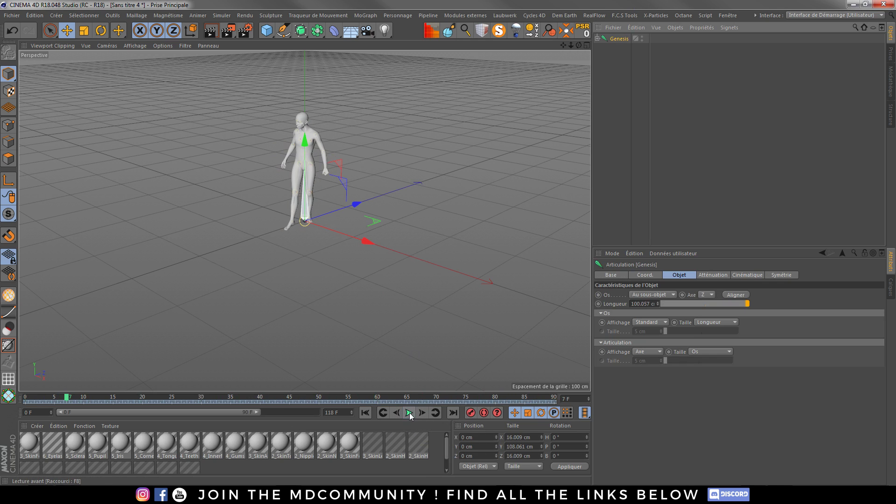
pyautogui.moveTo(257, 413); pyautogui.dragTo(342, 418)
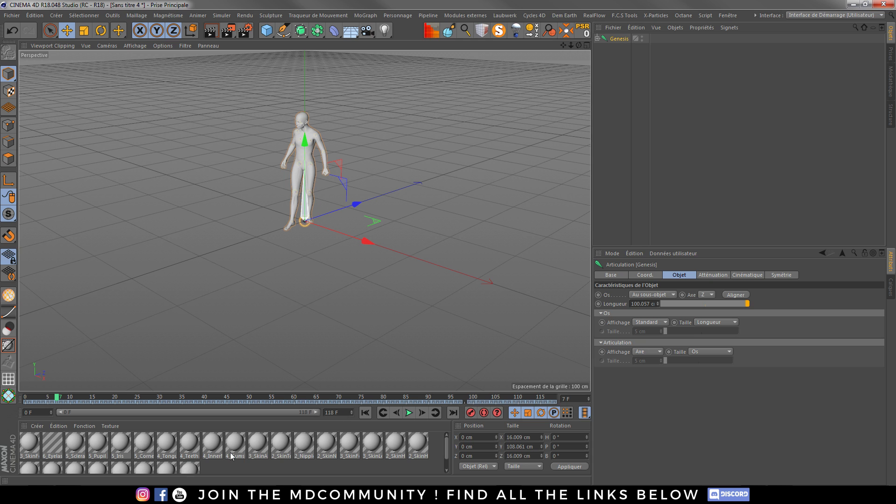
pyautogui.scroll(-1, 443, 461)
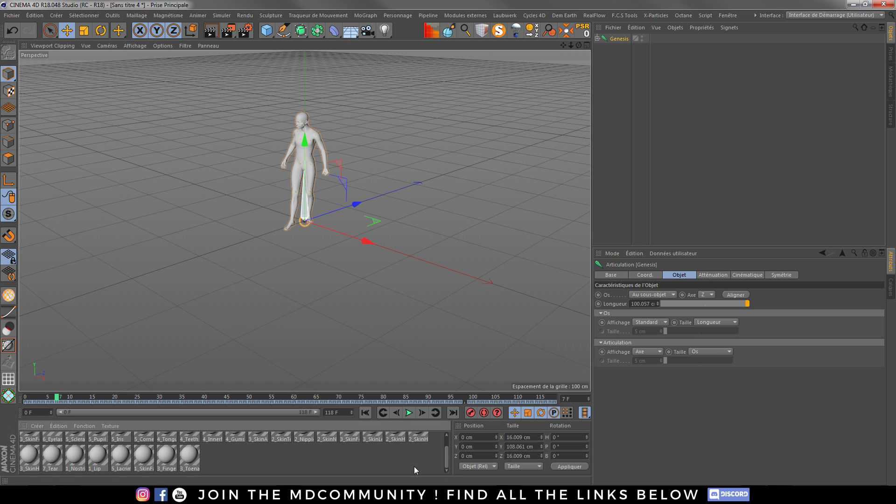
pyautogui.scroll(1, 413, 469)
# Delete all imported materials except the eyelash one, undoing an accidental deletion of the figure
pyautogui.hotkey('ctrl', 'a')
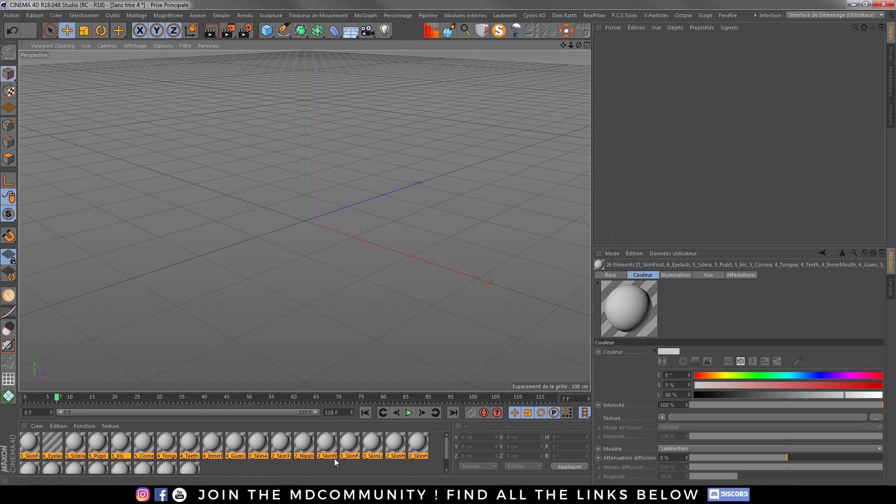
pyautogui.hotkey('ctrl', 'z')
pyautogui.click(410, 462)
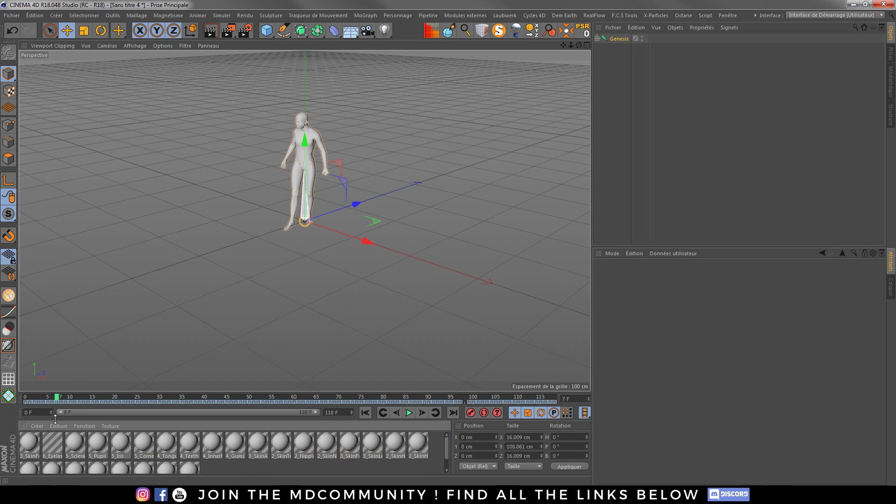
pyautogui.click(35, 442)
pyautogui.press('Delete')
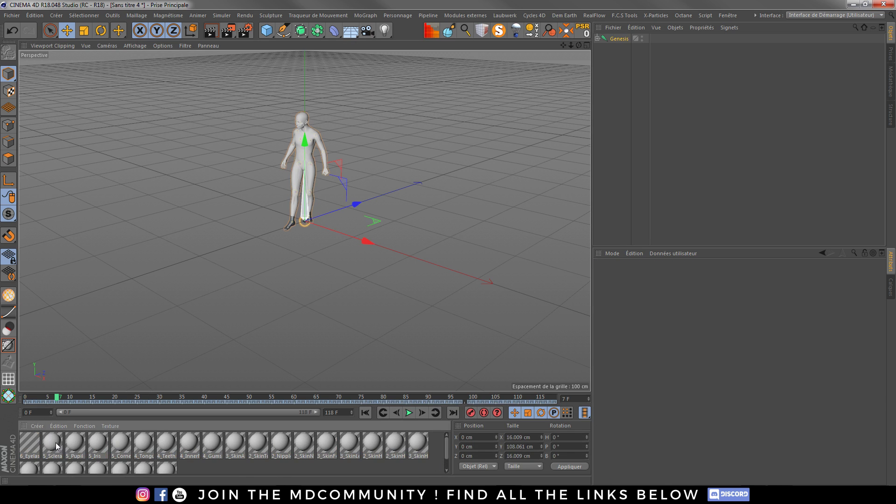
pyautogui.click(55, 444)
pyautogui.keyDown('shift'); pyautogui.click(166, 467); pyautogui.keyUp('shift')
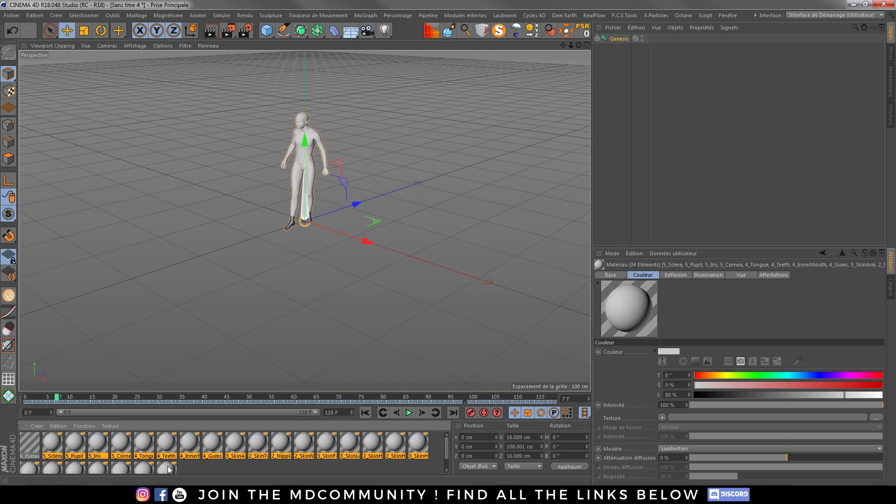
pyautogui.press('Delete')
# Replay the animation from a side view, rewind to frame 0 and frame the figure frontally
pyautogui.scroll(6, 324, 136)
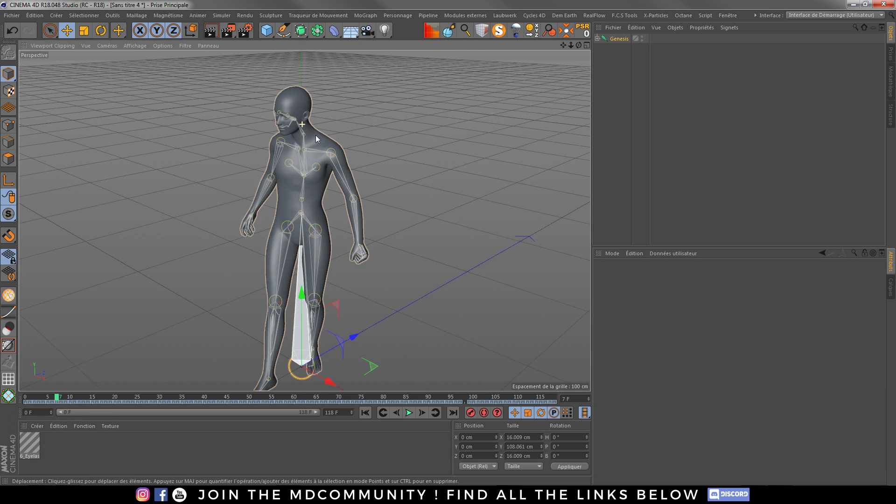
pyautogui.keyDown('alt'); pyautogui.moveTo(298, 210); pyautogui.dragTo(243, 329); pyautogui.keyUp('alt')
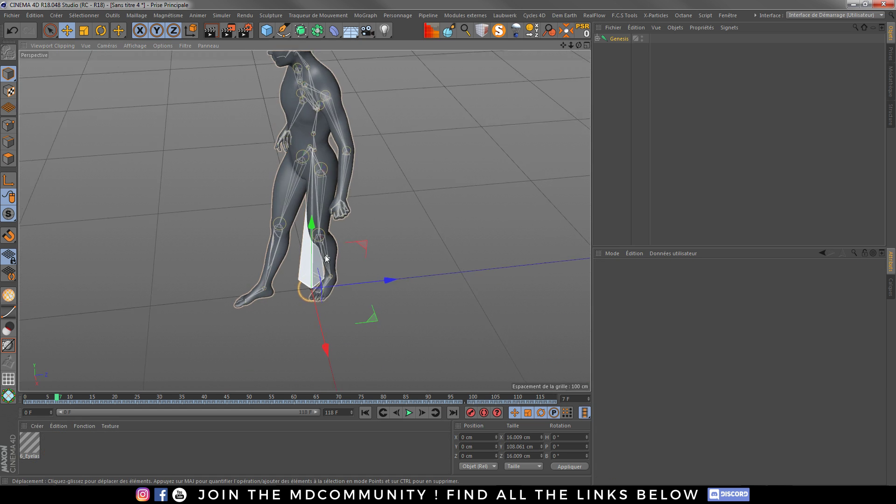
pyautogui.click(408, 414)
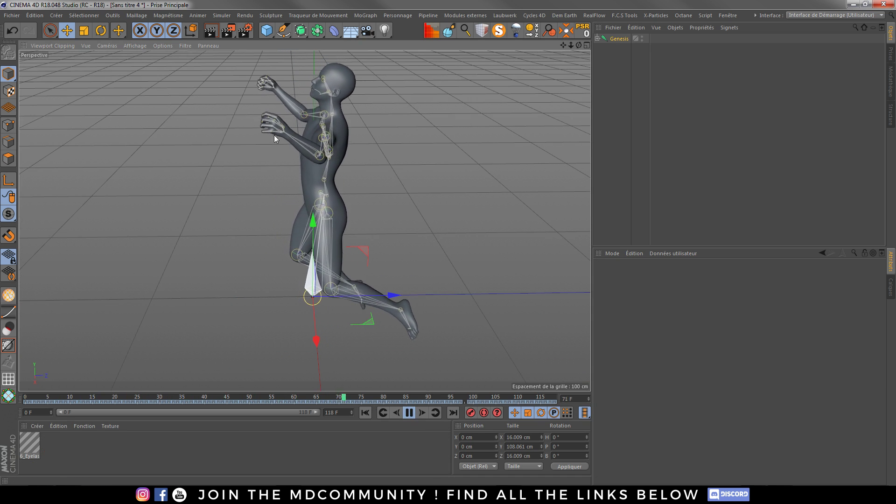
pyautogui.click(409, 414)
pyautogui.keyDown('alt'); pyautogui.moveTo(355, 261); pyautogui.dragTo(295, 175); pyautogui.keyUp('alt')
pyautogui.scroll(2, 347, 159)
pyautogui.scroll(2, 347, 159)
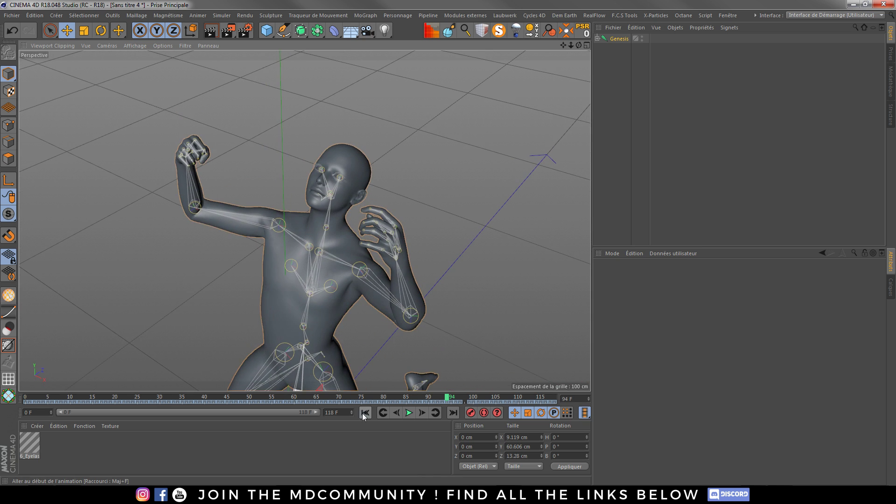
pyautogui.click(365, 413)
pyautogui.keyDown('alt'); pyautogui.moveTo(307, 219); pyautogui.dragTo(337, 218); pyautogui.keyUp('alt')
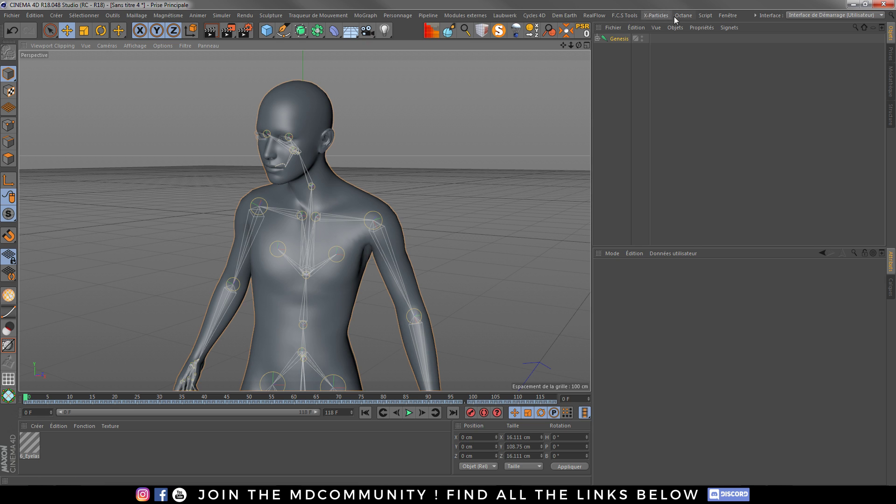
# Add a new camera to the scene and orbit to see it from the side
pyautogui.click(367, 30)
pyautogui.click(402, 44)
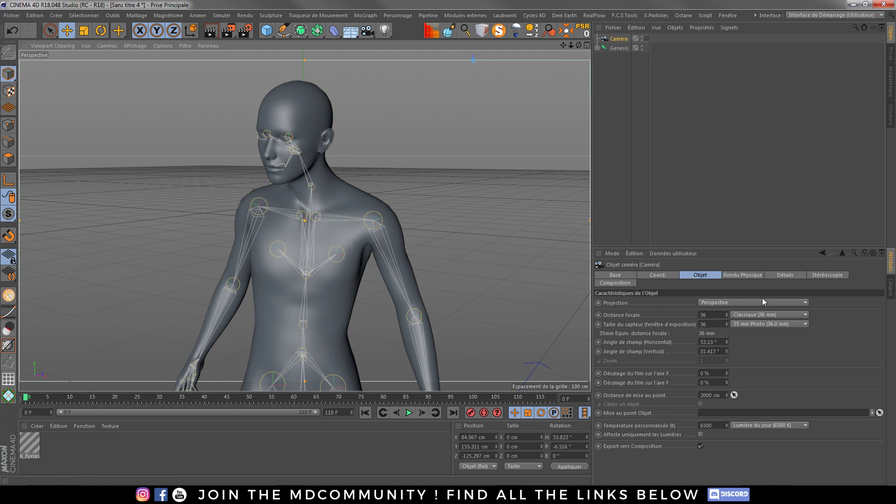
pyautogui.scroll(-5, 584, 75)
pyautogui.scroll(-3, 584, 75)
pyautogui.keyDown('alt'); pyautogui.moveTo(261, 234); pyautogui.dragTo(185, 237); pyautogui.keyUp('alt')
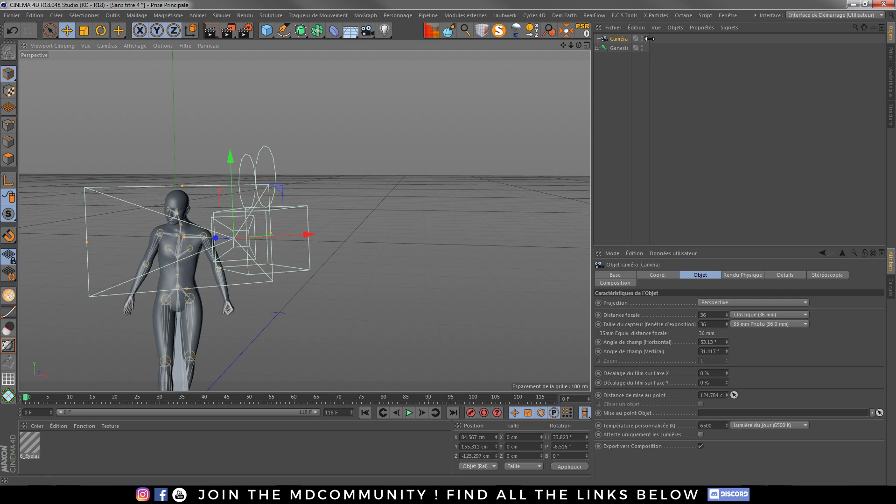
# Look through the camera with a 50 mm normal lens, framing the figure's upper body
pyautogui.click(646, 38)
pyautogui.click(768, 315)
pyautogui.click(769, 315)
pyautogui.click(768, 315)
pyautogui.click(768, 315)
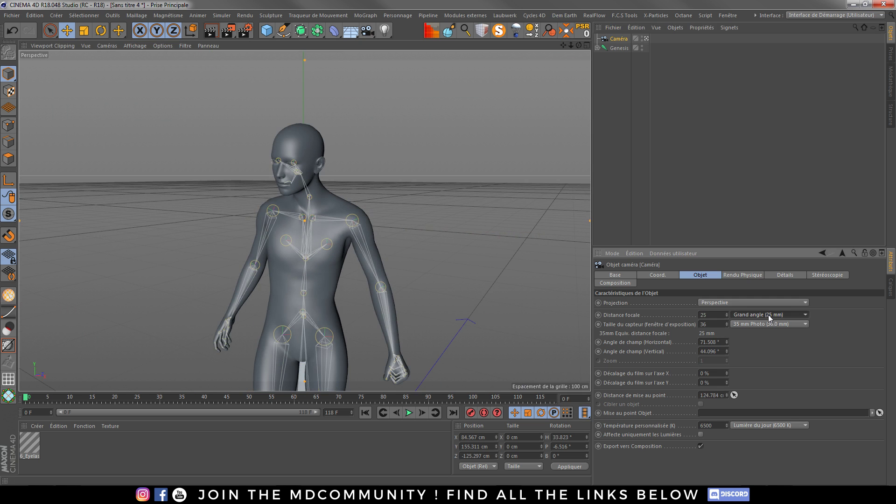
pyautogui.scroll(-2, 768, 314)
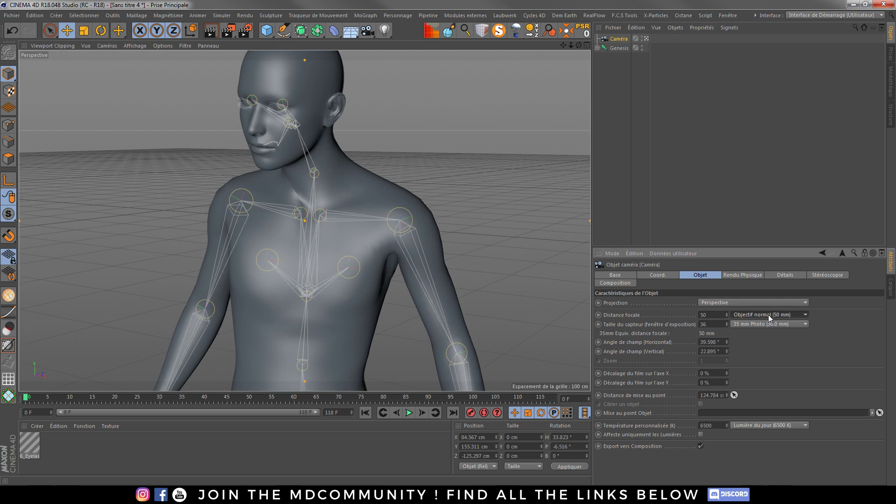
pyautogui.moveTo(306, 118); pyautogui.dragTo(310, 169, button='middle')
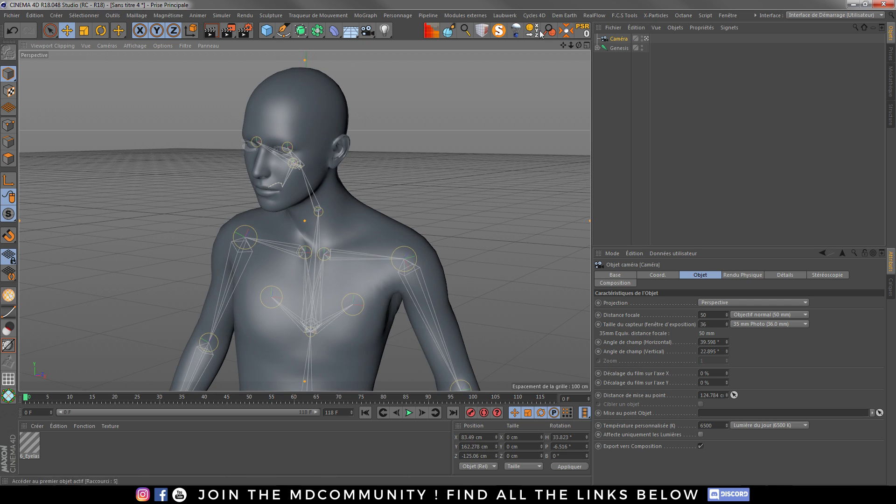
pyautogui.moveTo(365, 33); pyautogui.dragTo(604, 112)
# Enable the camera's rule-of-thirds composition grid and pan so the figure shifts left
pyautogui.click(619, 284)
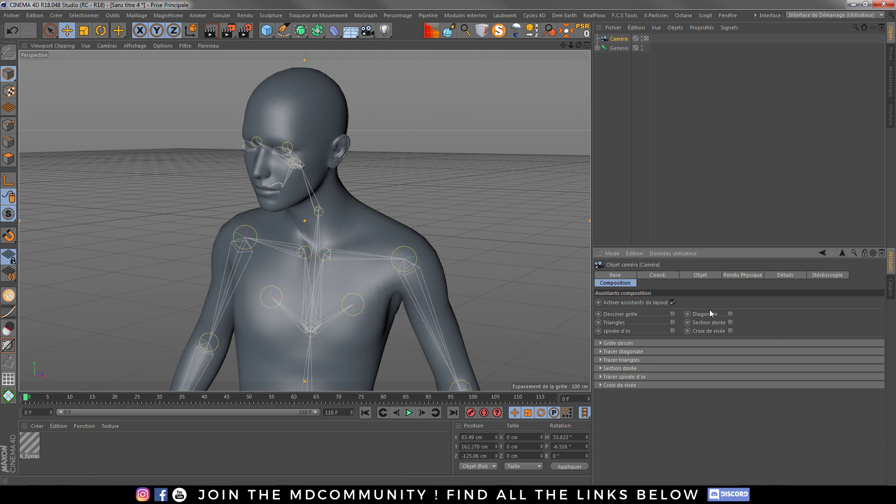
pyautogui.click(673, 315)
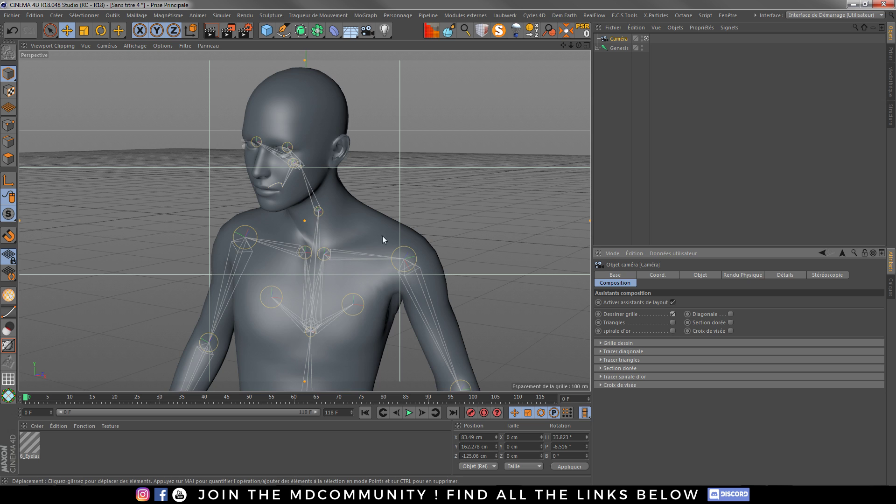
pyautogui.moveTo(370, 247); pyautogui.dragTo(361, 248, button='middle')
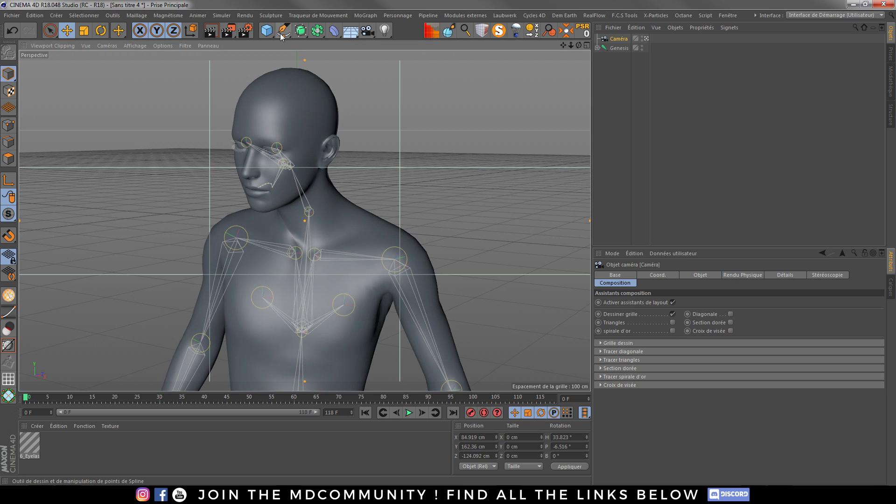
# Add a second camera, Caméra.1, and review its physical, details and object settings
pyautogui.moveTo(368, 31); pyautogui.dragTo(399, 47)
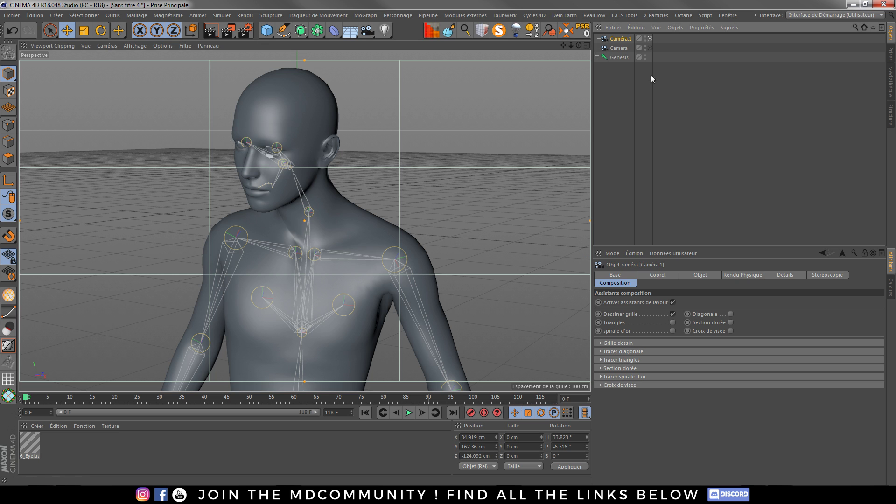
pyautogui.click(620, 40)
pyautogui.click(744, 275)
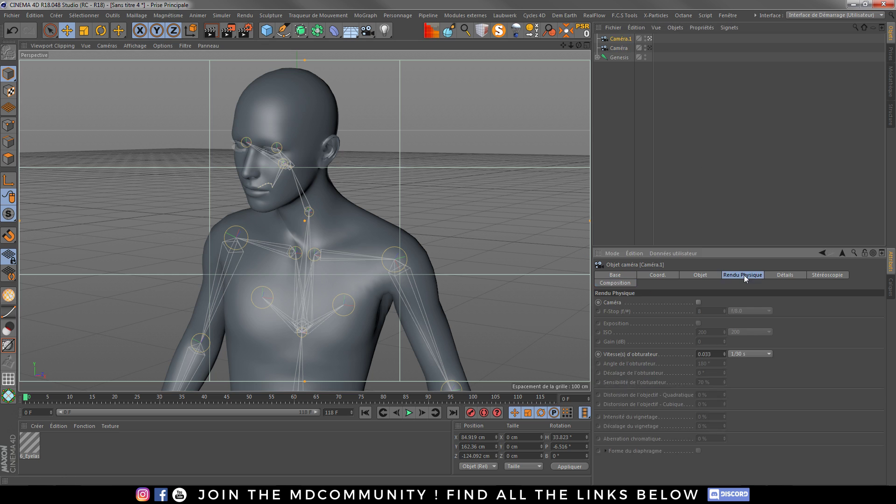
pyautogui.click(787, 275)
pyautogui.click(689, 275)
pyautogui.scroll(1, 753, 316)
pyautogui.scroll(-1, 752, 315)
pyautogui.scroll(1, 753, 315)
pyautogui.scroll(1, 753, 315)
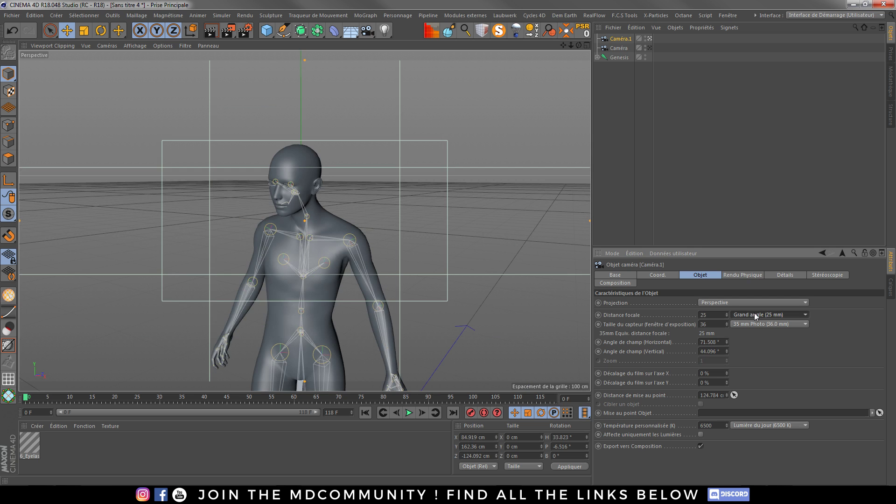
# At frame 118, orbit Caméra.1 to look down on the raised arms, then select Caméra
pyautogui.keyDown('alt'); pyautogui.moveTo(271, 254); pyautogui.dragTo(341, 251); pyautogui.keyUp('alt')
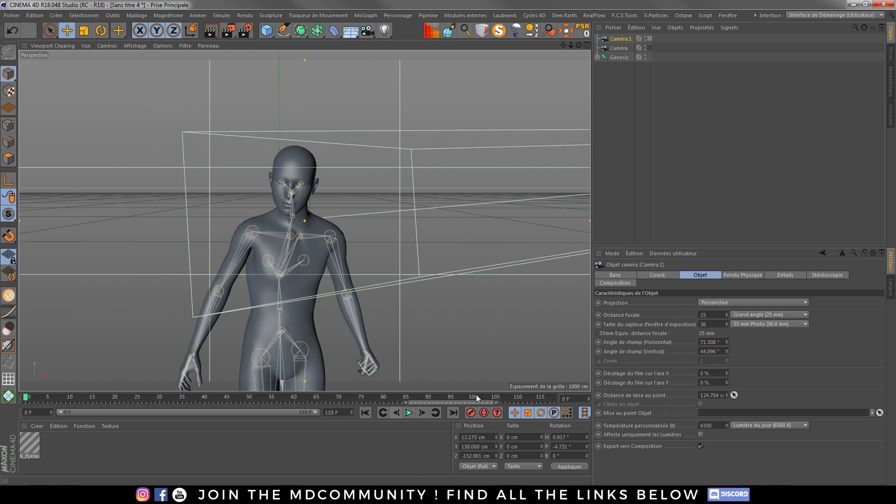
pyautogui.moveTo(515, 394); pyautogui.dragTo(554, 399)
pyautogui.keyDown('alt'); pyautogui.moveTo(363, 380); pyautogui.dragTo(297, 315); pyautogui.keyUp('alt')
pyautogui.keyDown('alt'); pyautogui.moveTo(297, 315); pyautogui.dragTo(300, 273, button='right'); pyautogui.keyUp('alt')
pyautogui.keyDown('alt'); pyautogui.moveTo(301, 273); pyautogui.dragTo(309, 321); pyautogui.keyUp('alt')
pyautogui.keyDown('alt'); pyautogui.moveTo(309, 322); pyautogui.dragTo(301, 315, button='middle'); pyautogui.keyUp('alt')
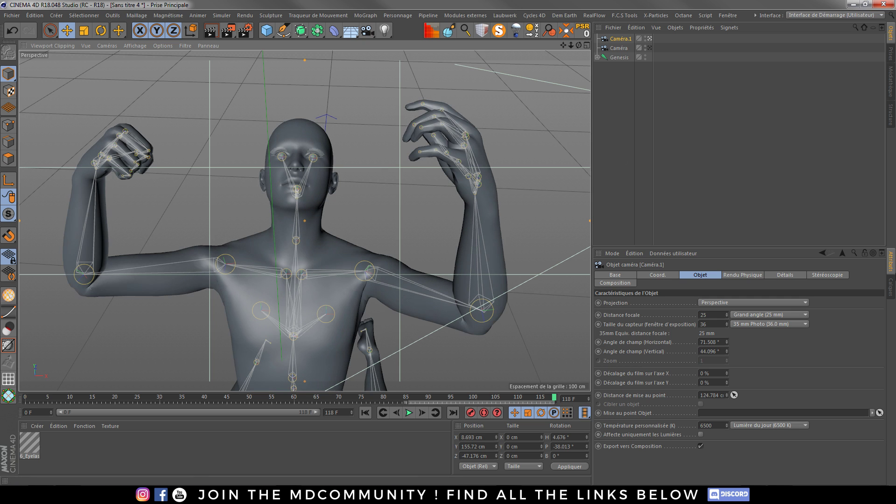
pyautogui.click(616, 49)
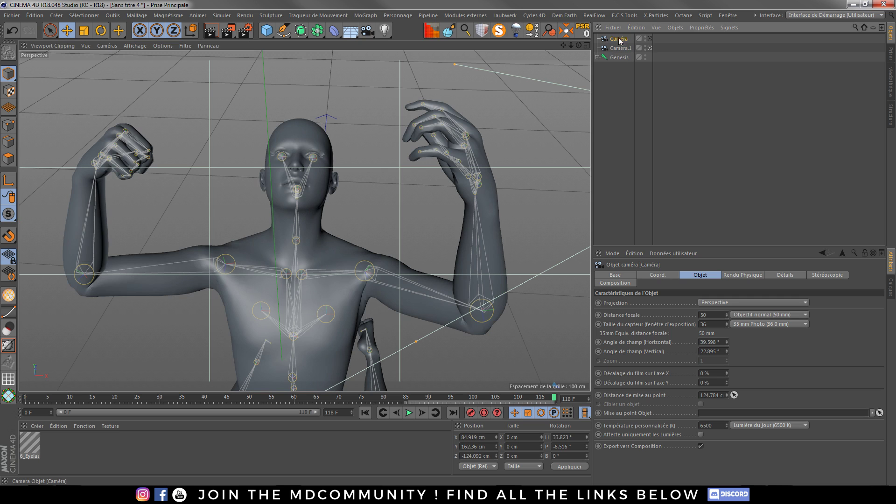
# Create a camera transition from Caméra and Caméra.1 and look through it
pyautogui.keyDown('ctrl'); pyautogui.click(625, 48); pyautogui.keyUp('ctrl')
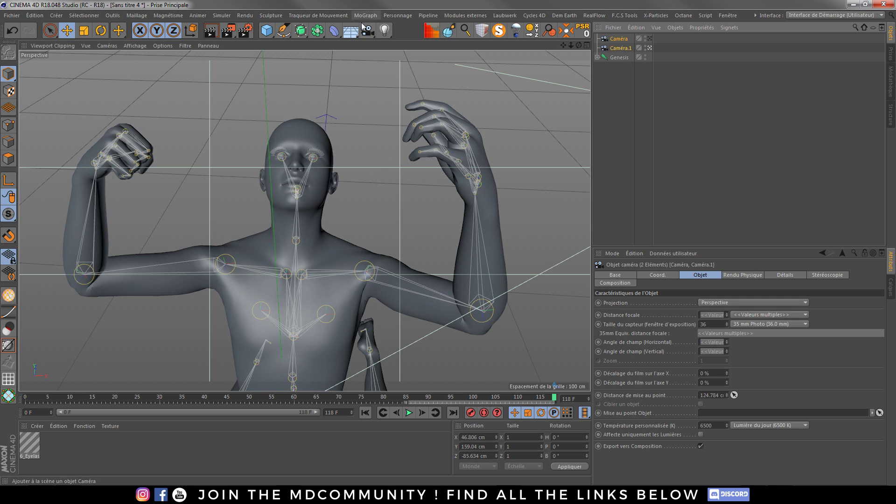
pyautogui.click(368, 31)
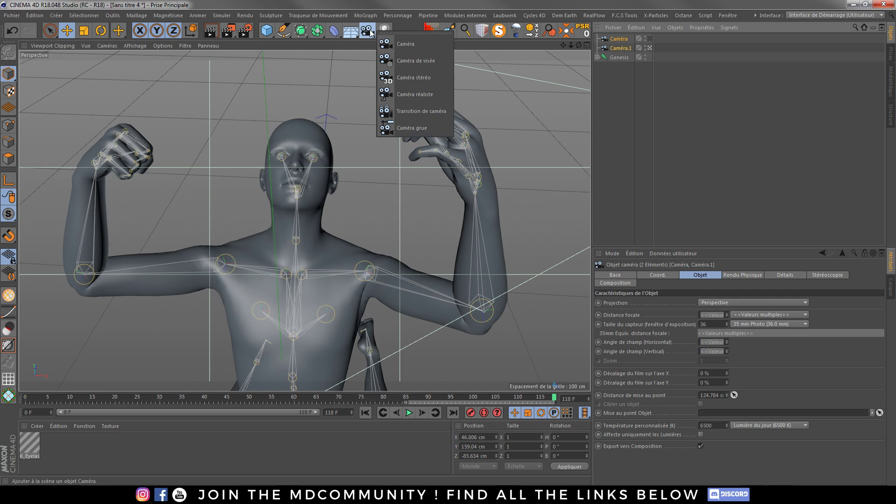
pyautogui.click(402, 110)
pyautogui.click(697, 48)
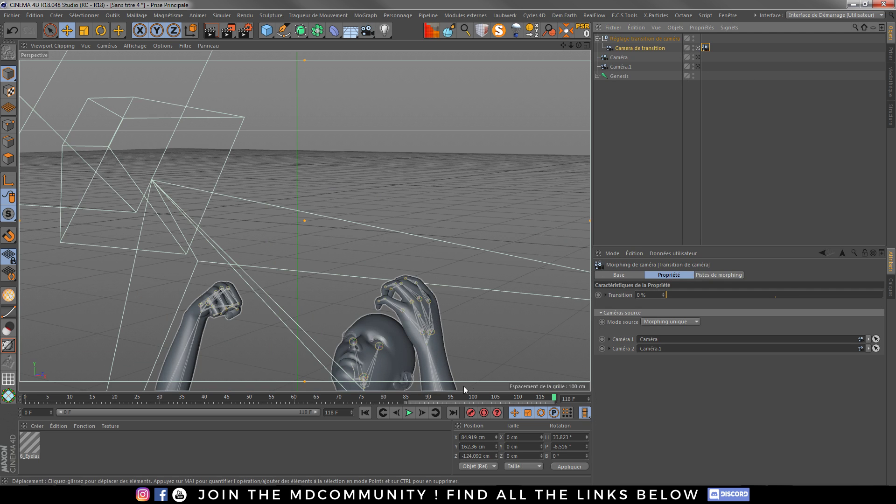
# Preview the transition by pushing it to 100 % and playing from frame 0
pyautogui.click(365, 413)
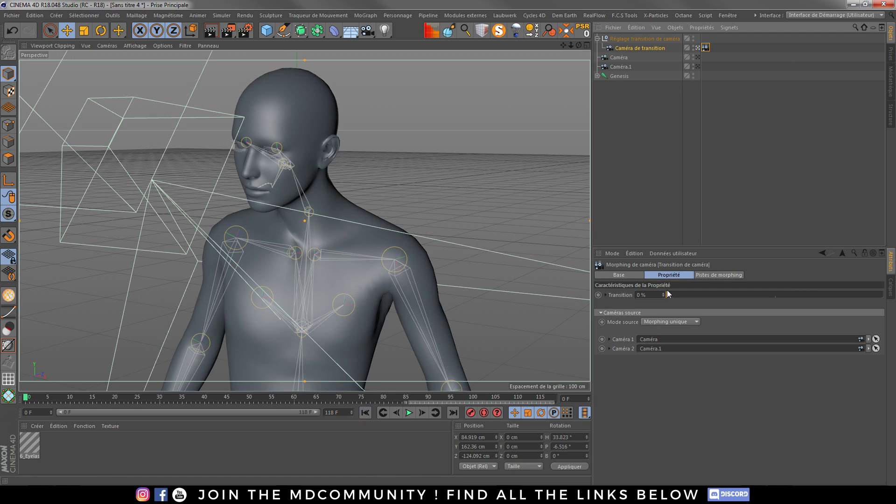
pyautogui.moveTo(668, 293); pyautogui.dragTo(600, 310)
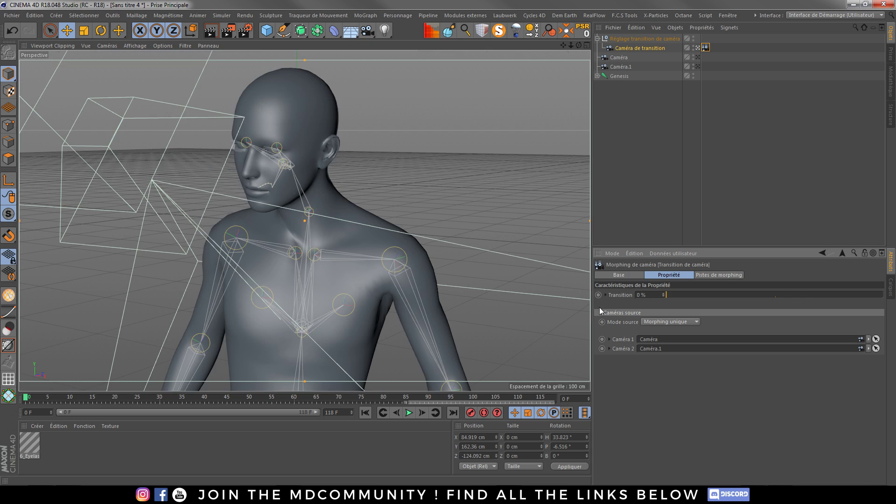
pyautogui.click(409, 413)
pyautogui.click(409, 413)
pyautogui.click(366, 414)
# Key Transition at 0 % on frame 0 and 100 % on frame 118, then play it back
pyautogui.click(598, 295)
pyautogui.moveTo(28, 398); pyautogui.dragTo(600, 393)
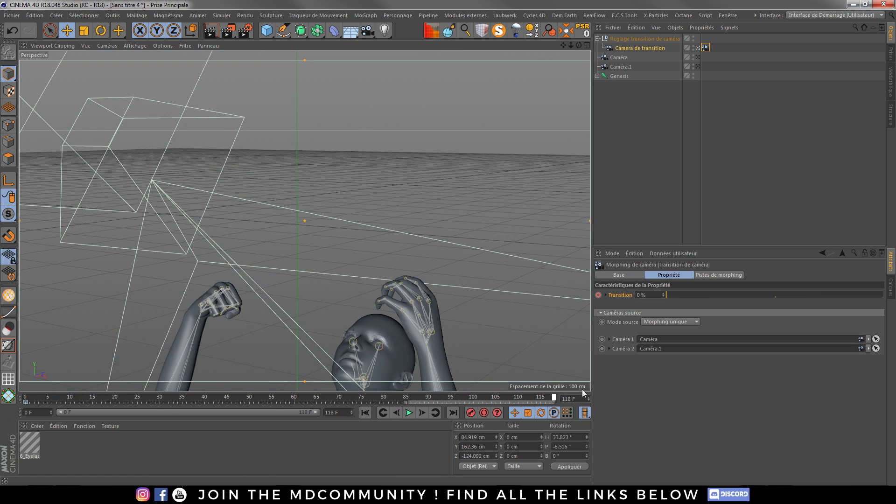
pyautogui.moveTo(673, 296); pyautogui.dragTo(882, 295)
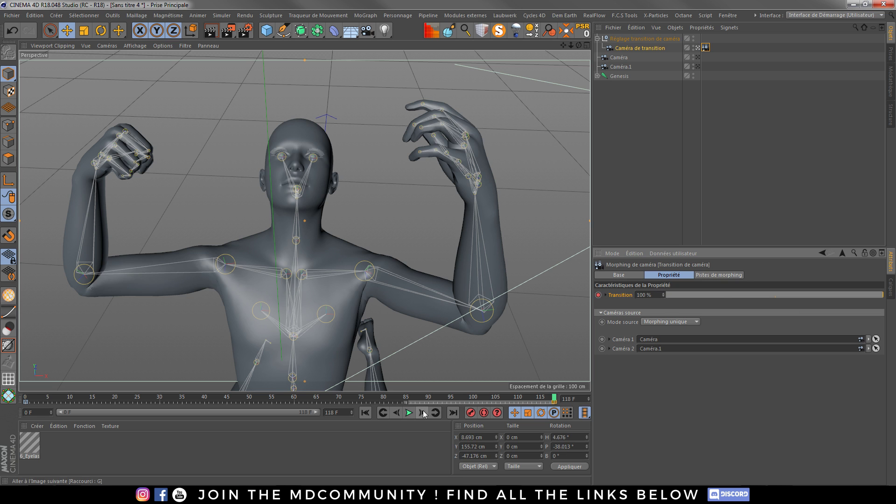
pyautogui.click(409, 413)
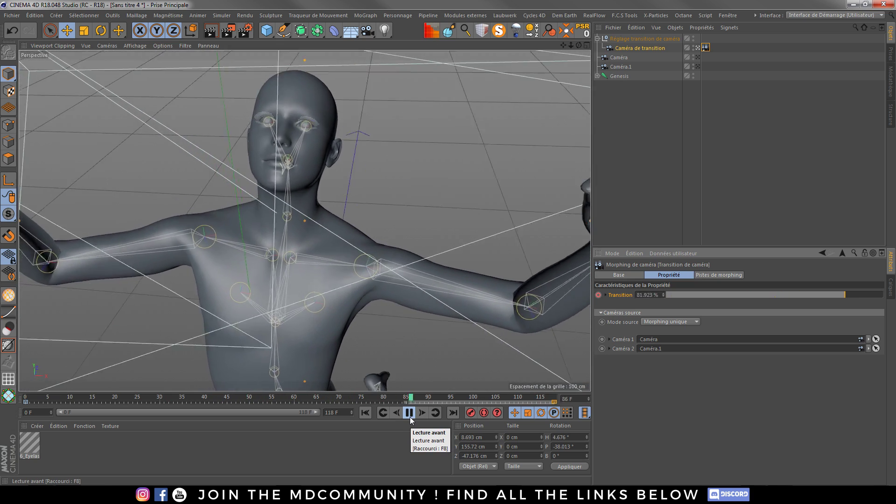
pyautogui.click(409, 413)
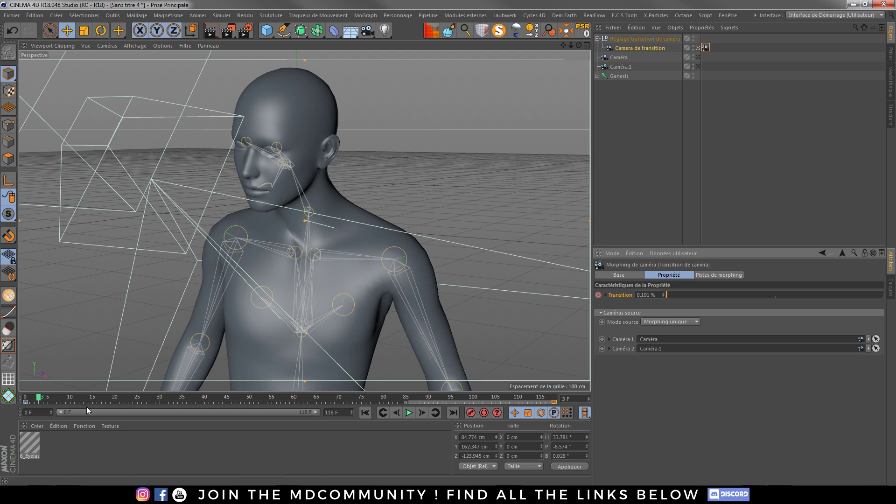
pyautogui.click(26, 398)
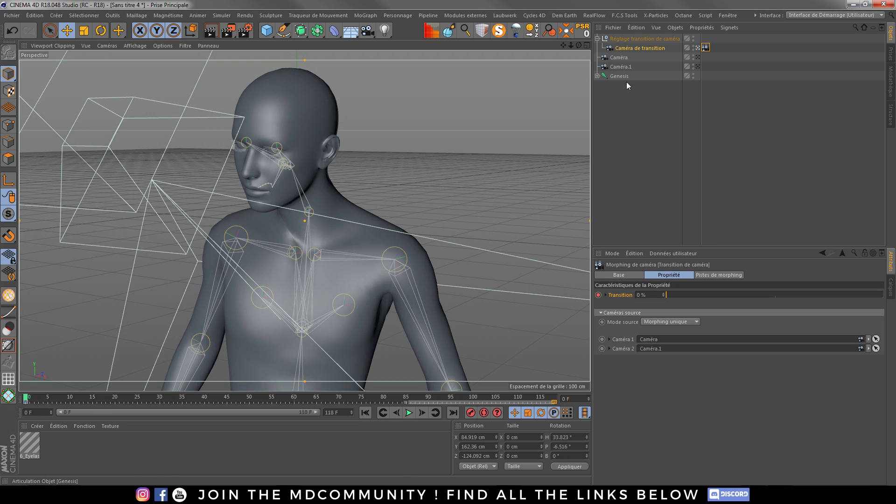
# Select Caméra, compare its framing against Caméra.1, and widen it to a 36 mm lens
pyautogui.click(628, 60)
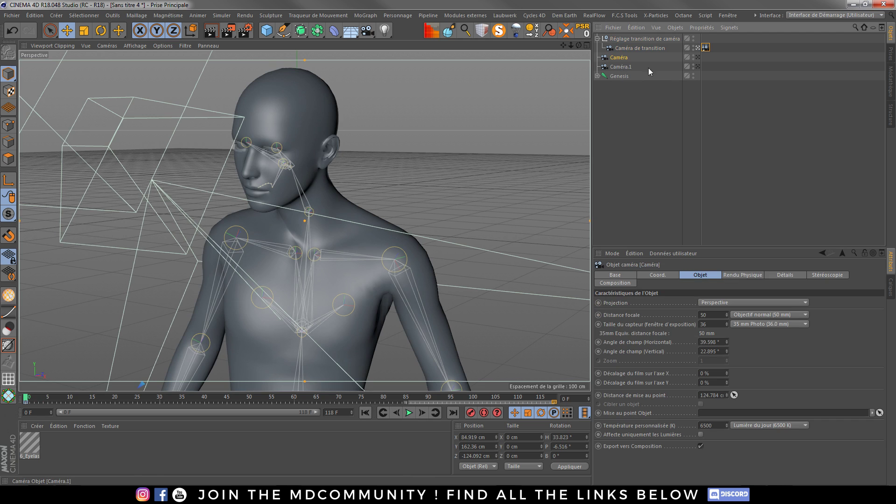
pyautogui.click(699, 67)
pyautogui.click(698, 57)
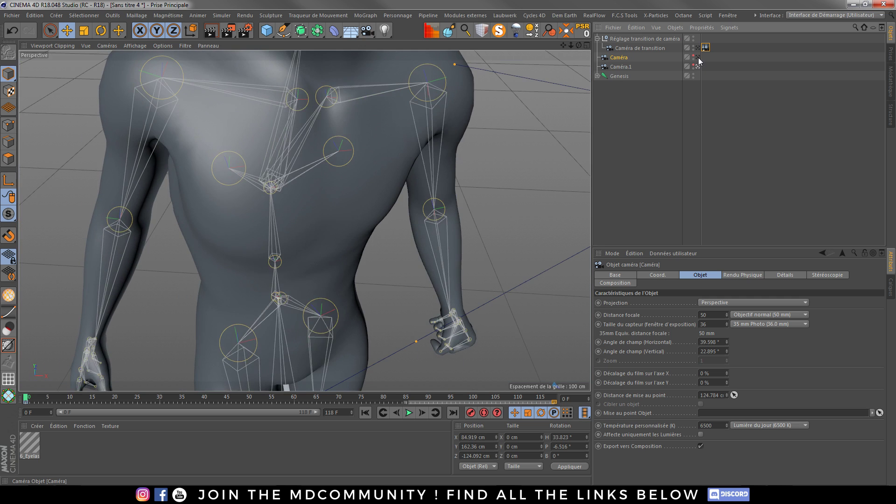
pyautogui.click(699, 58)
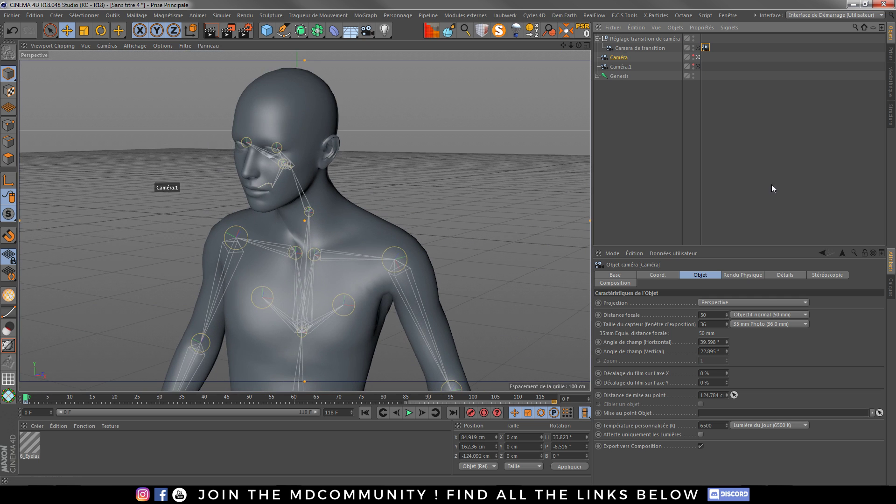
pyautogui.scroll(-1, 755, 312)
pyautogui.scroll(2, 757, 314)
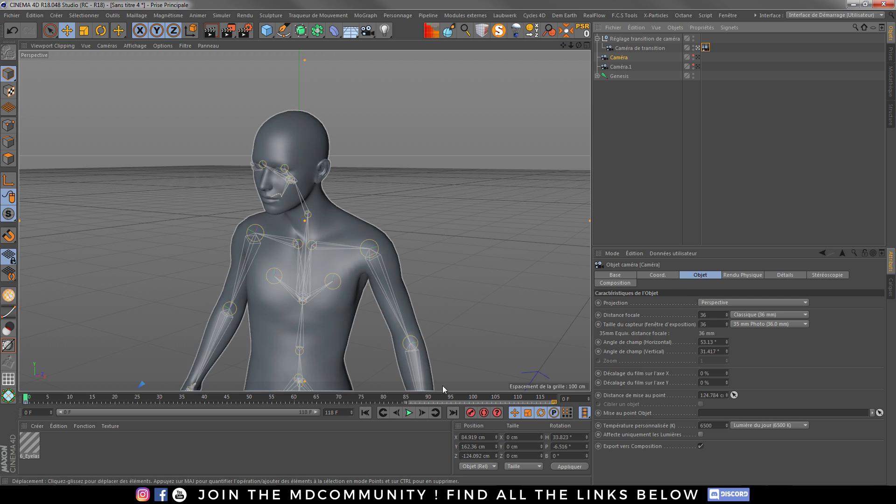
# Play the camera move to frame 85 and select the transition camera
pyautogui.click(408, 413)
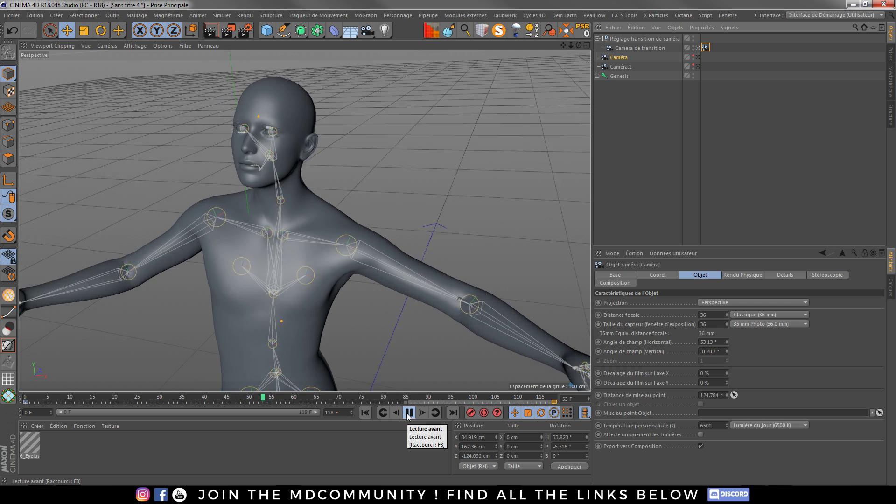
pyautogui.click(409, 413)
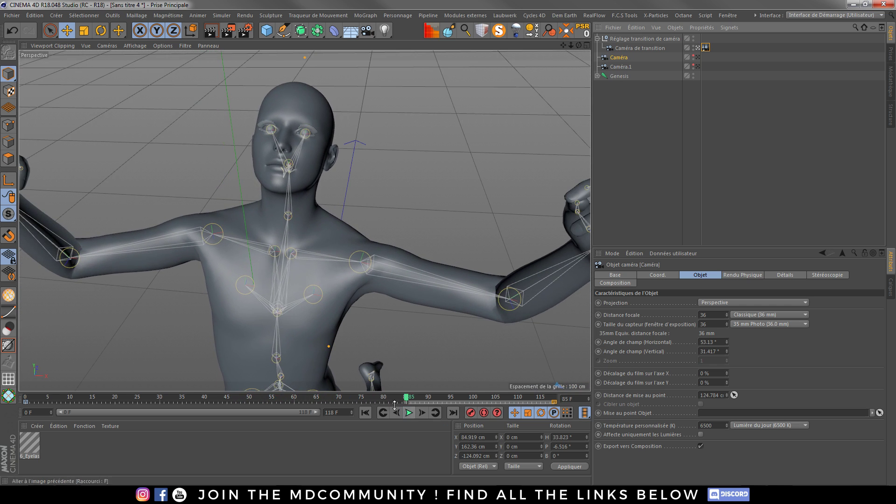
pyautogui.click(641, 49)
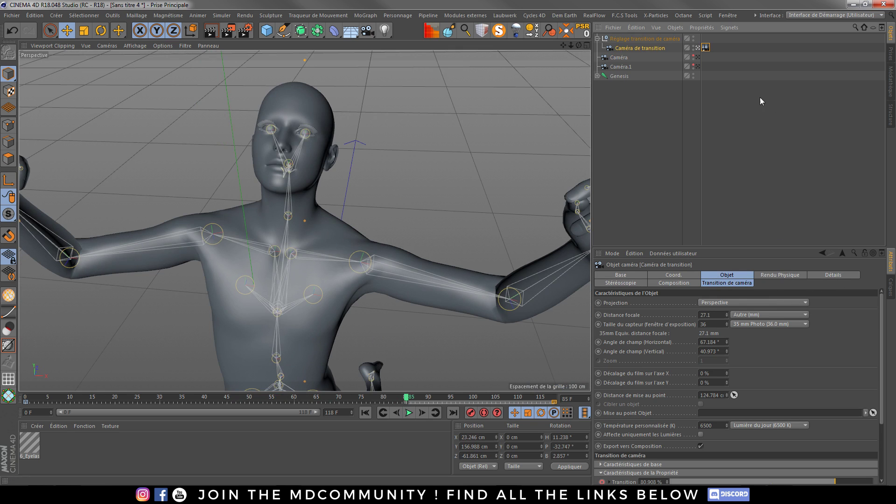
# Try multiple morphing on the transition camera, then set source mode back to single morphing
pyautogui.click(715, 284)
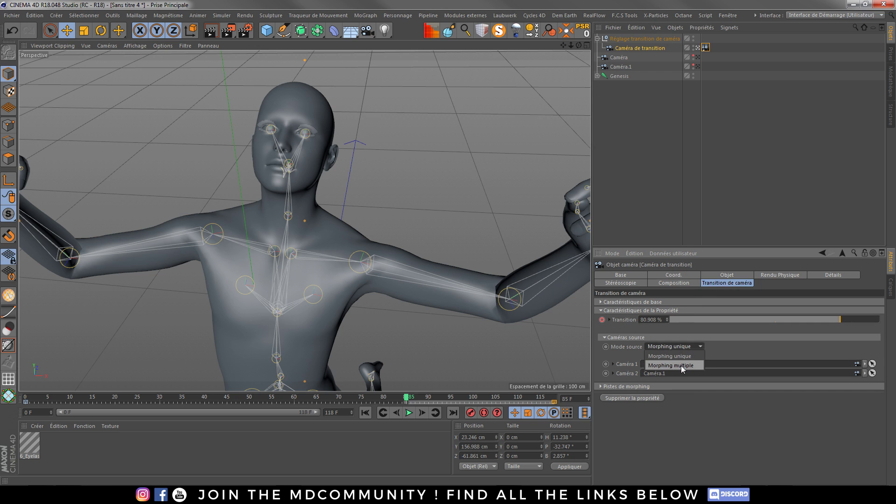
pyautogui.click(677, 365)
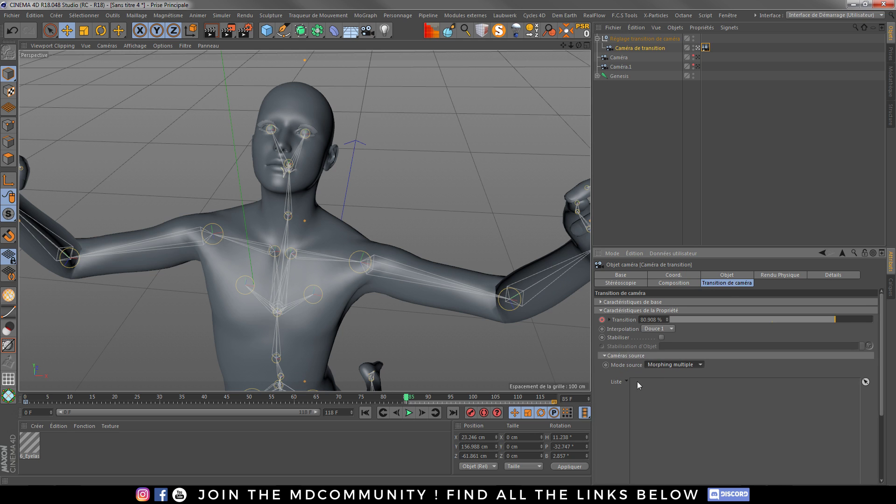
pyautogui.click(664, 365)
pyautogui.click(677, 379)
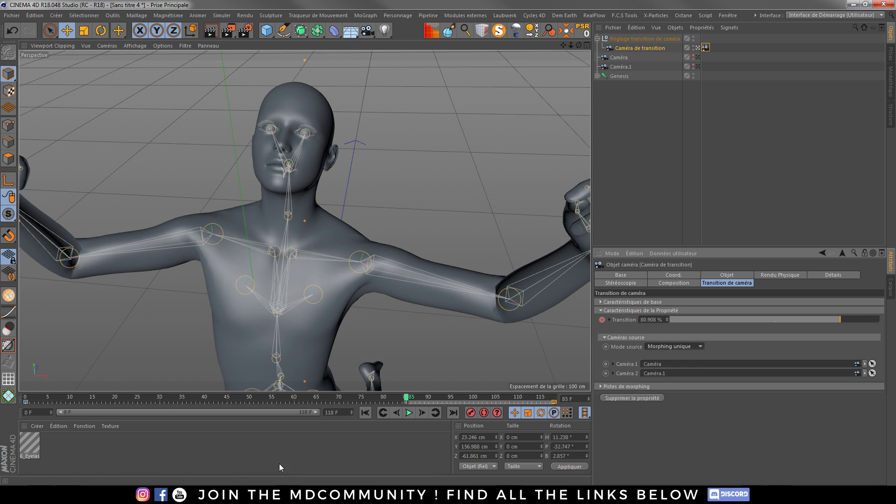
# Replay the camera transition from frame 0 and rewind to the start
pyautogui.click(365, 413)
pyautogui.click(409, 413)
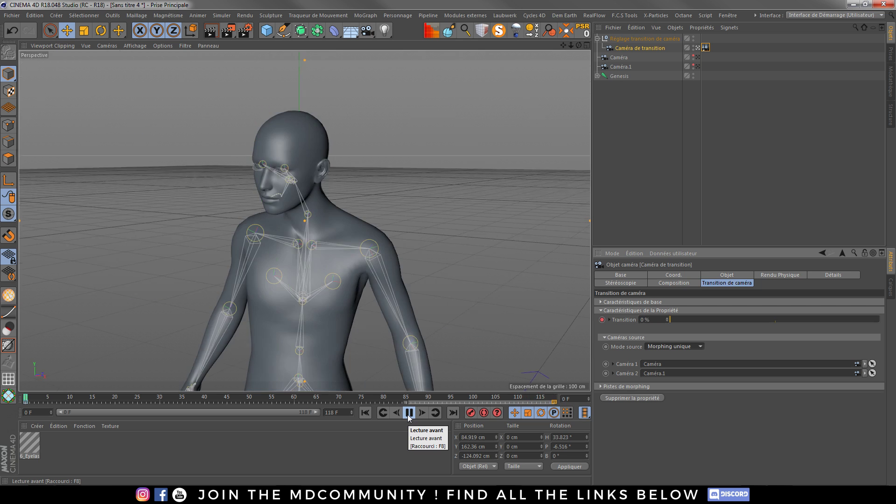
pyautogui.click(409, 413)
pyautogui.click(365, 413)
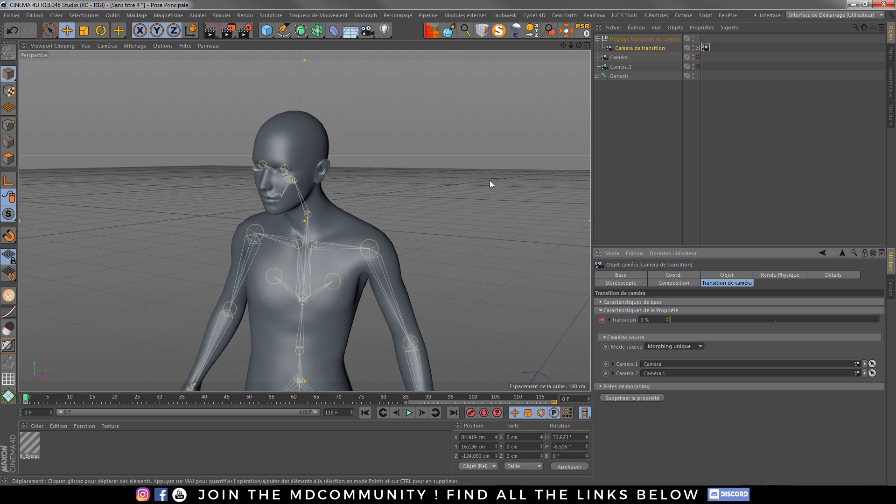
# Open Octane's Live Viewer, move it aside, and render the figure through the transition camera
pyautogui.click(684, 16)
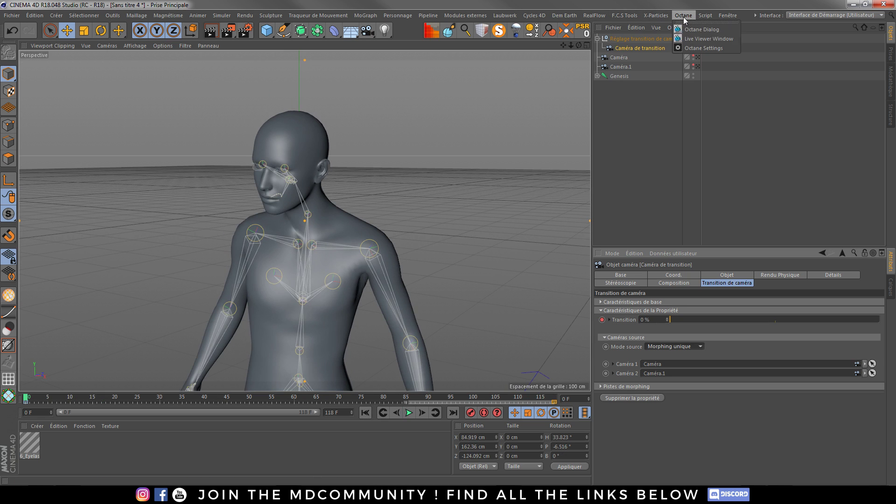
pyautogui.click(691, 42)
pyautogui.moveTo(314, 180); pyautogui.dragTo(497, 88)
pyautogui.click(347, 132)
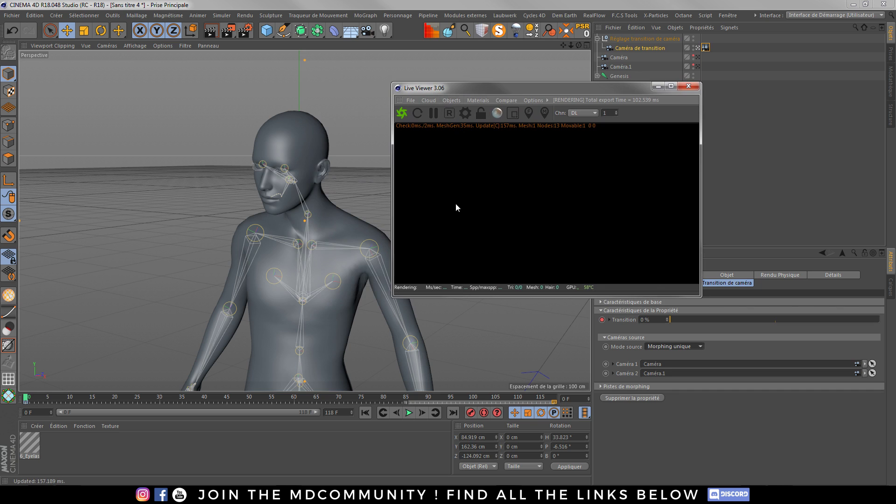
pyautogui.moveTo(467, 91); pyautogui.dragTo(530, 99)
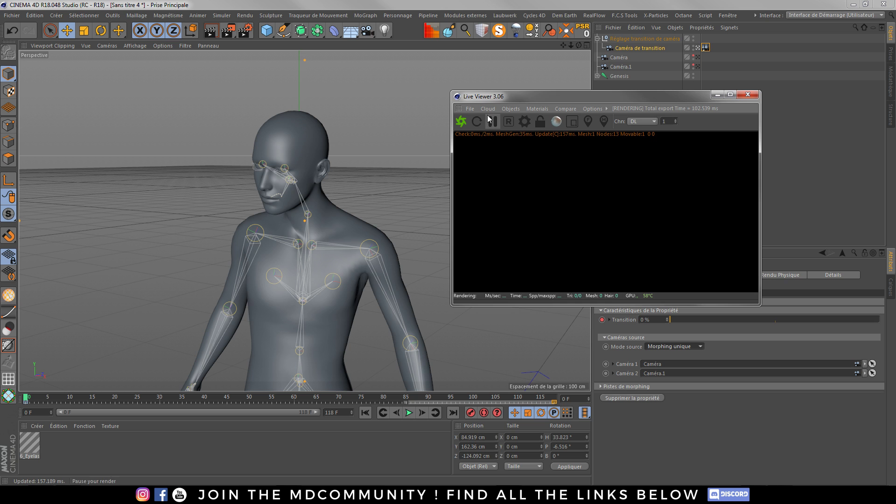
pyautogui.click(463, 122)
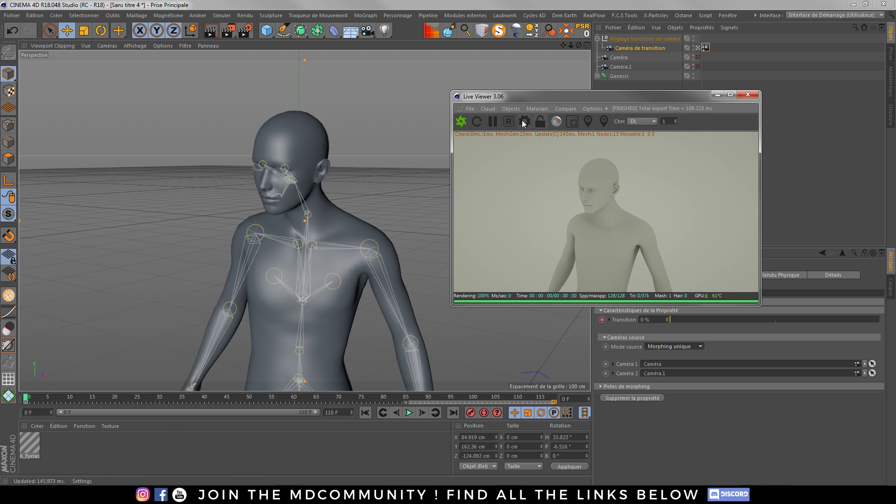
# Set the Octane kernel to path tracing with 1024 max samples, diffuse depth 5, specular depth 6, GI clamp 0.7
pyautogui.click(525, 121)
pyautogui.click(54, 40)
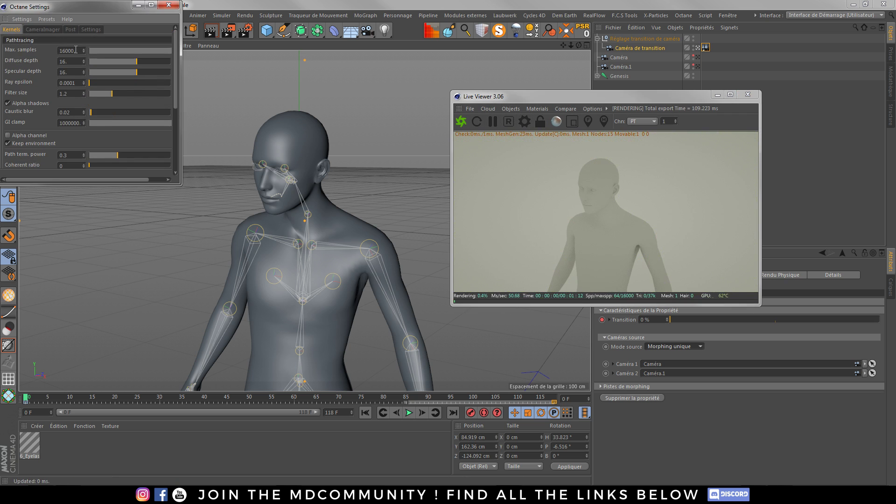
pyautogui.write('1024')
pyautogui.press('Tab')
pyautogui.write('5')
pyautogui.press('Tab')
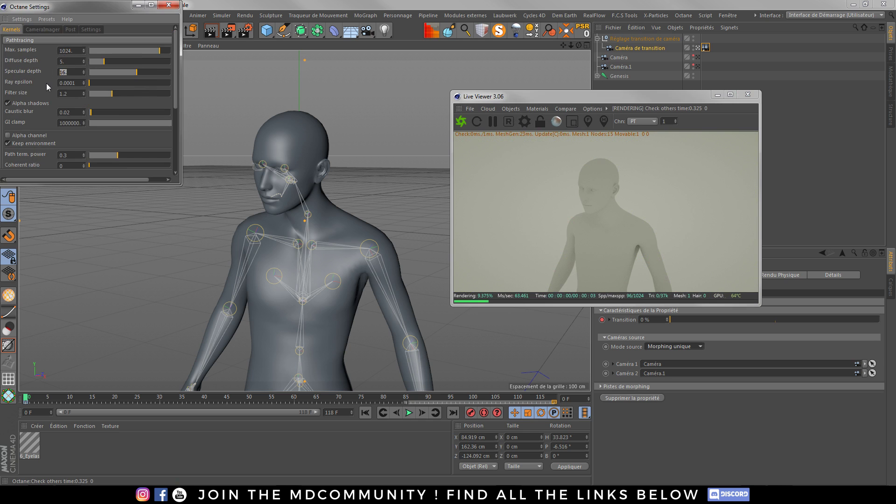
pyautogui.write('6')
pyautogui.press('Tab')
pyautogui.press('Tab')
pyautogui.press('Tab')
pyautogui.press('Tab')
pyautogui.write('0.7')
pyautogui.press('Return')
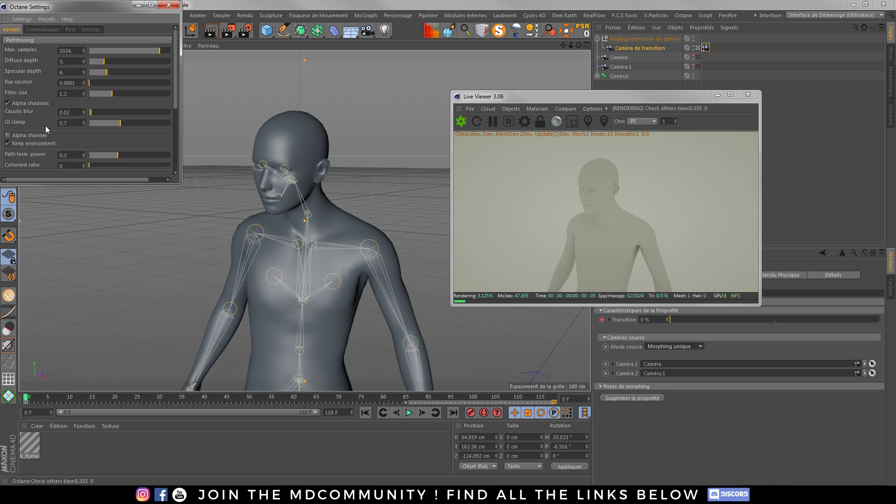
# Set coherent ratio to 0.15 and parallel samples to 13, then close the Octane settings
pyautogui.scroll(-2, 154, 112)
pyautogui.click(81, 139)
pyautogui.write('0.15')
pyautogui.press('Return')
pyautogui.moveTo(98, 158); pyautogui.dragTo(165, 158)
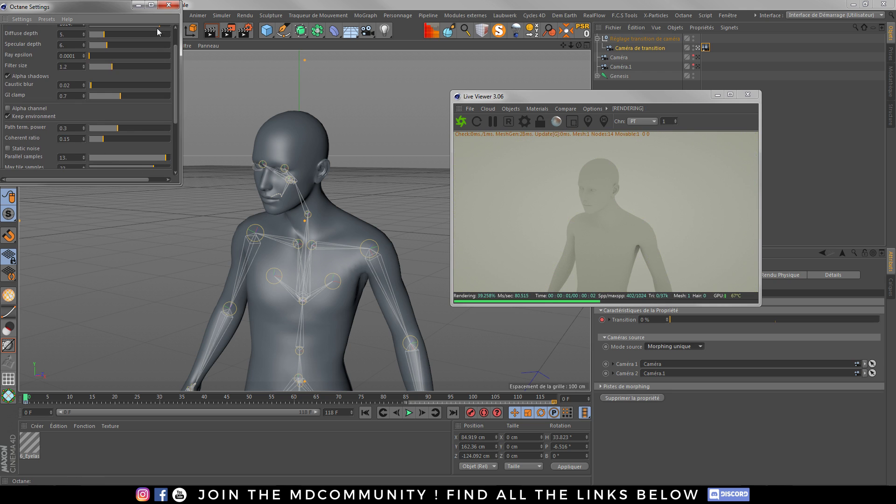
pyautogui.click(169, 5)
pyautogui.click(525, 110)
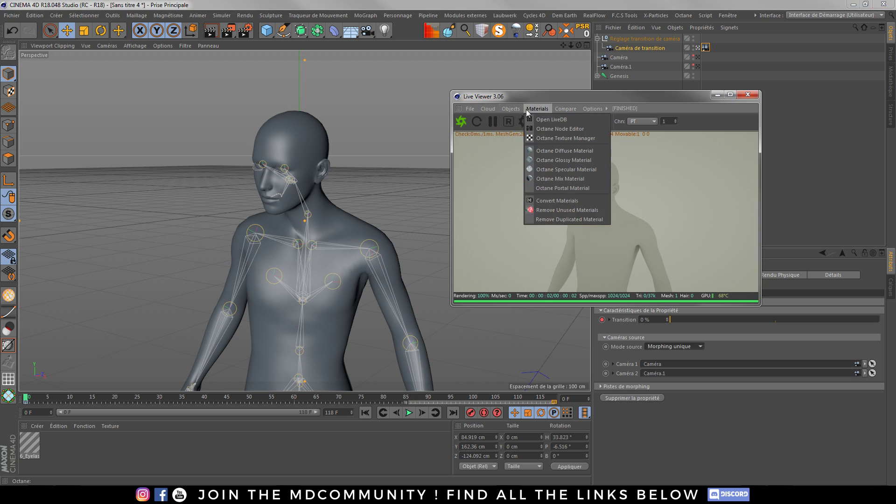
# Add an OctaneSky environment and give it an HDRI Link tag
pyautogui.click(531, 139)
pyautogui.moveTo(547, 104); pyautogui.dragTo(264, 92)
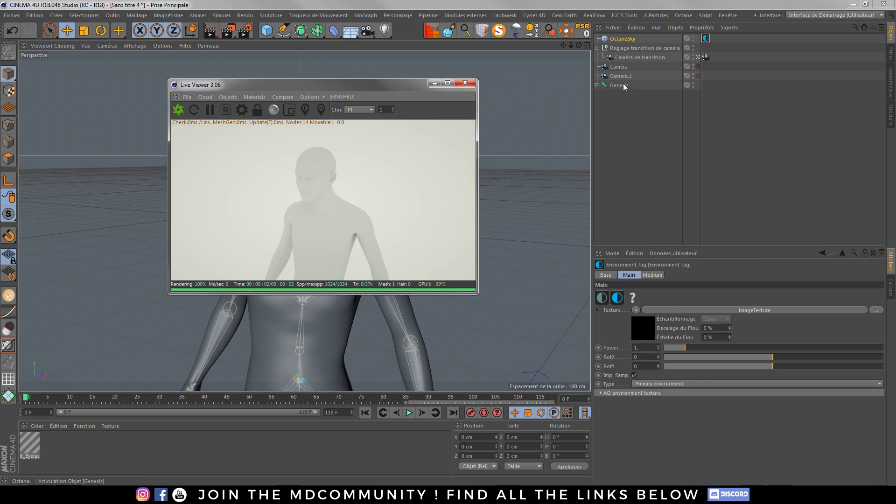
pyautogui.rightClick(629, 39)
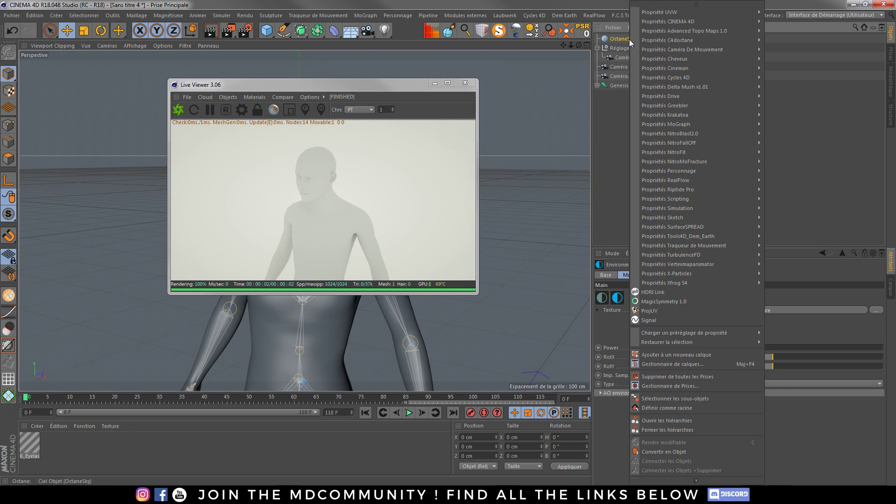
pyautogui.click(679, 292)
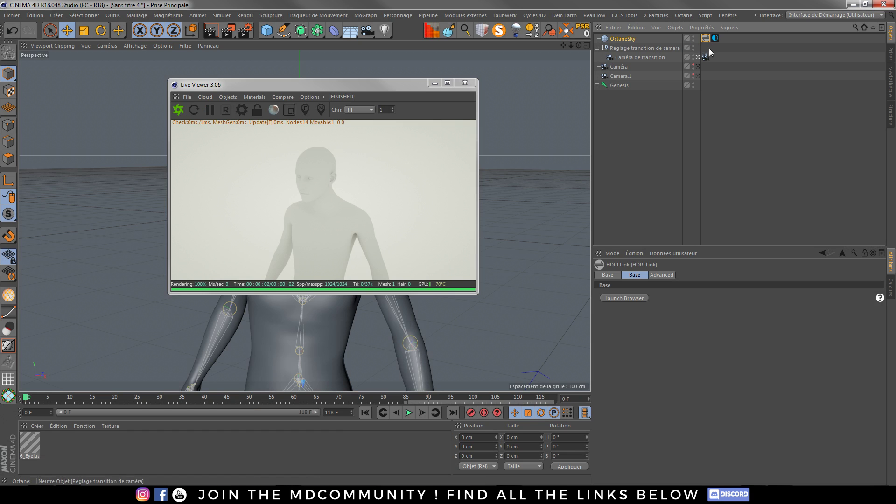
# Link the HDRI into OctaneSky's environment texture and bring up the HDRI browser
pyautogui.click(716, 39)
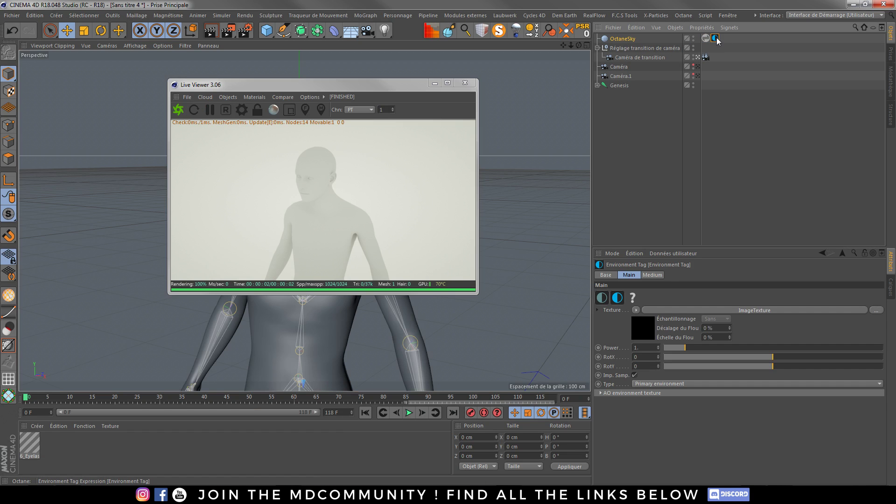
pyautogui.moveTo(617, 312); pyautogui.dragTo(706, 115)
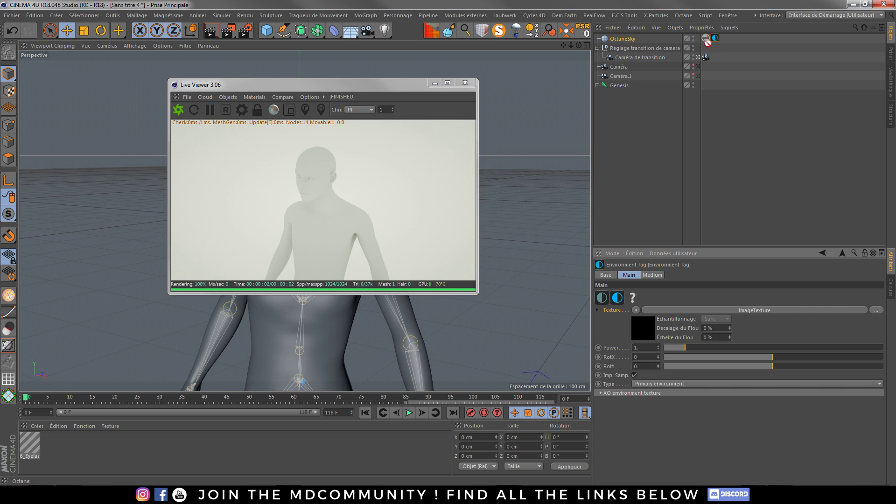
pyautogui.moveTo(709, 42); pyautogui.dragTo(712, 40)
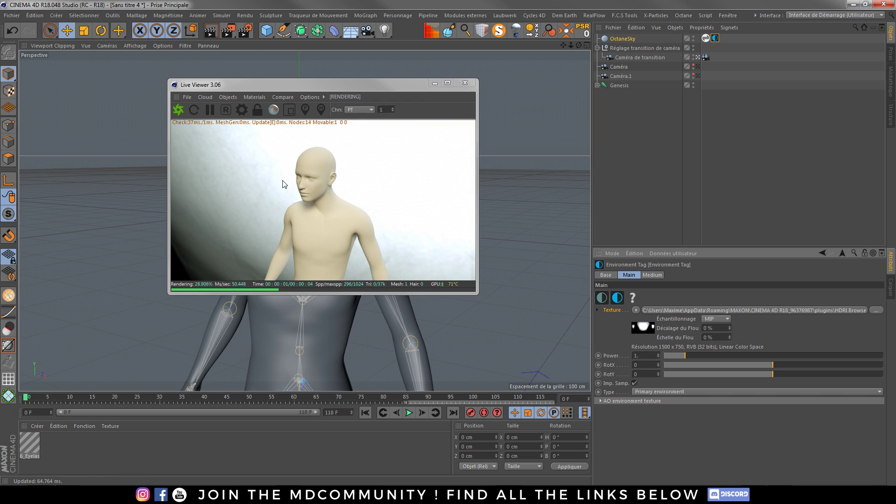
pyautogui.click(706, 38)
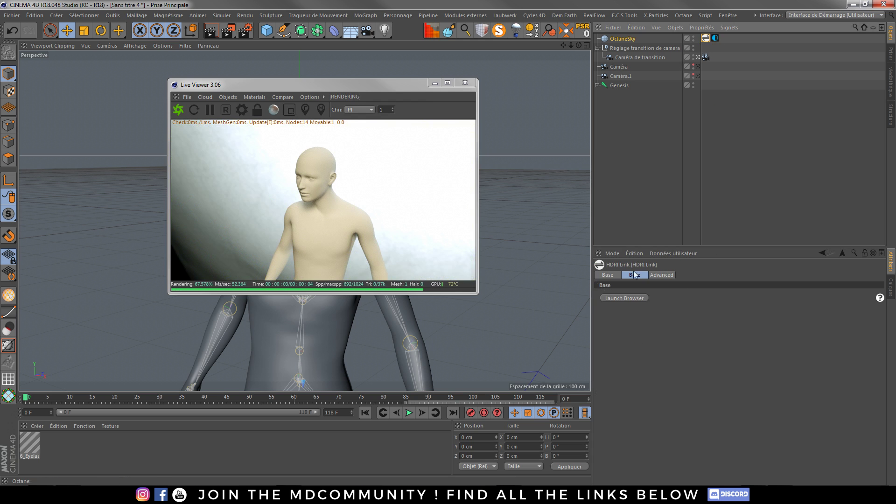
pyautogui.click(613, 297)
# Pick a studio lighting HDRI and close the HDRI browser
pyautogui.click(534, 79)
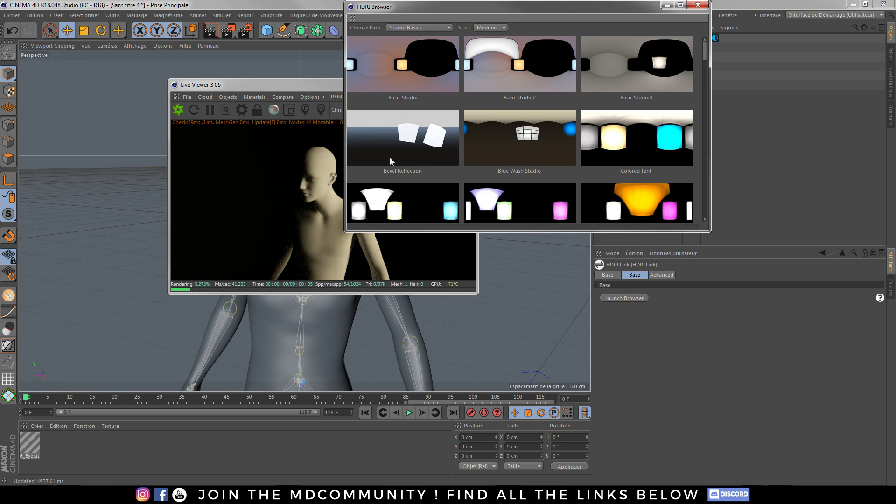
pyautogui.click(706, 4)
pyautogui.moveTo(345, 89); pyautogui.dragTo(600, 94)
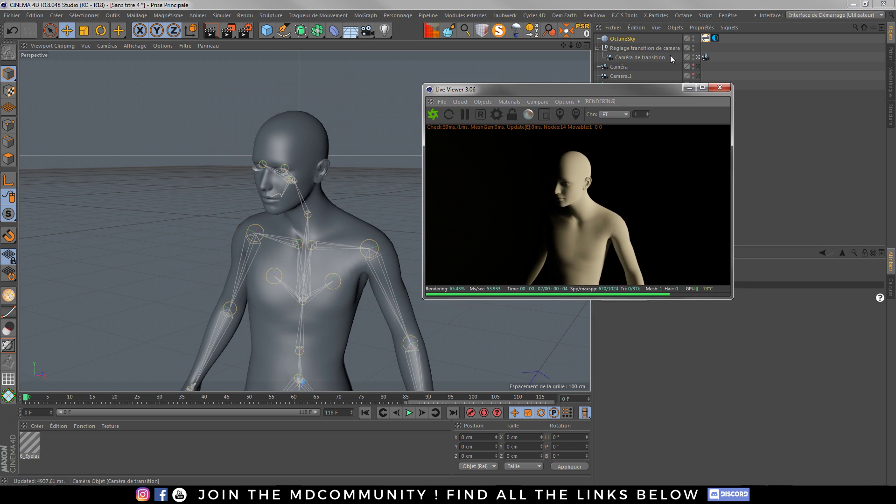
# Set the Octane camera imager's vignetting to 0 and bring up the figure's material creation options
pyautogui.click(502, 114)
pyautogui.click(48, 30)
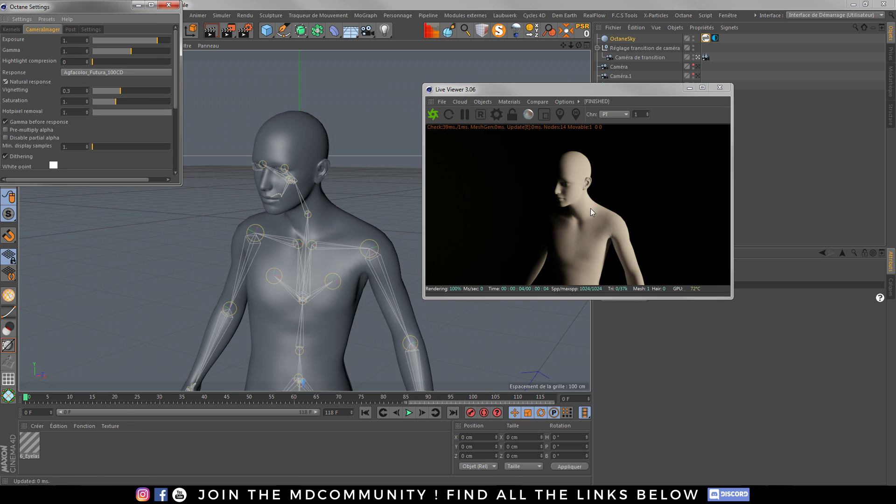
pyautogui.click(87, 92)
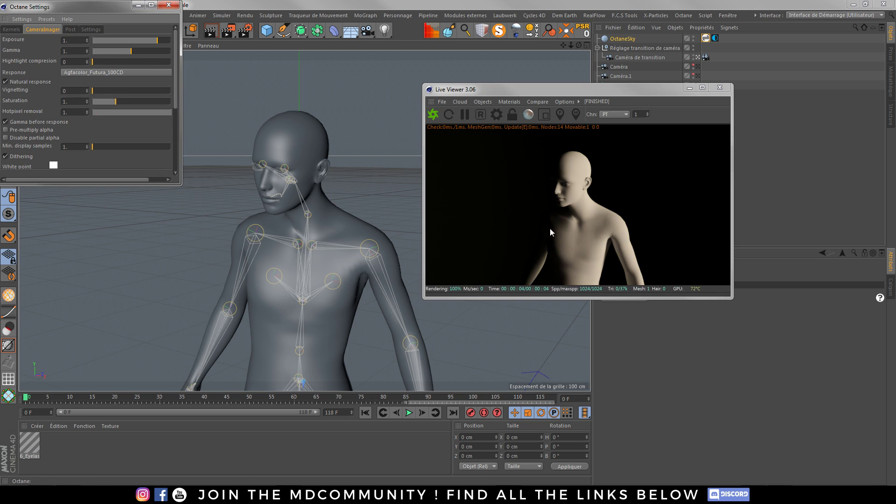
pyautogui.click(169, 5)
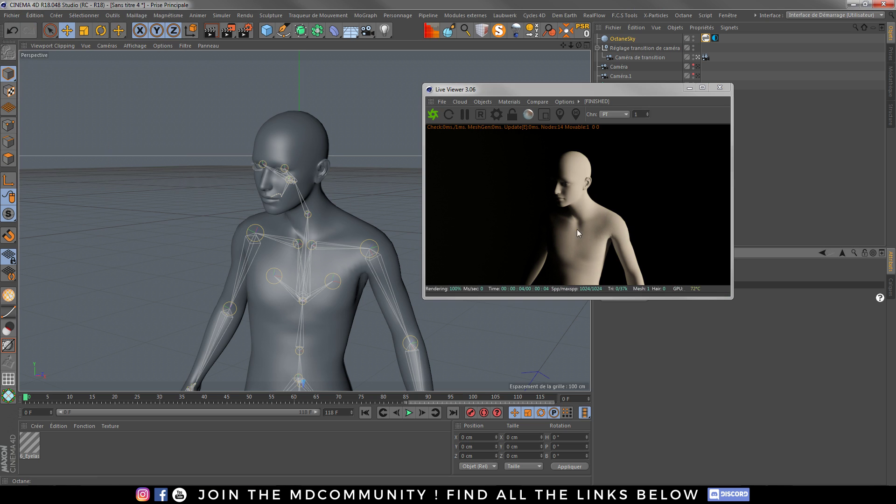
pyautogui.rightClick(572, 171)
pyautogui.moveTo(608, 174)
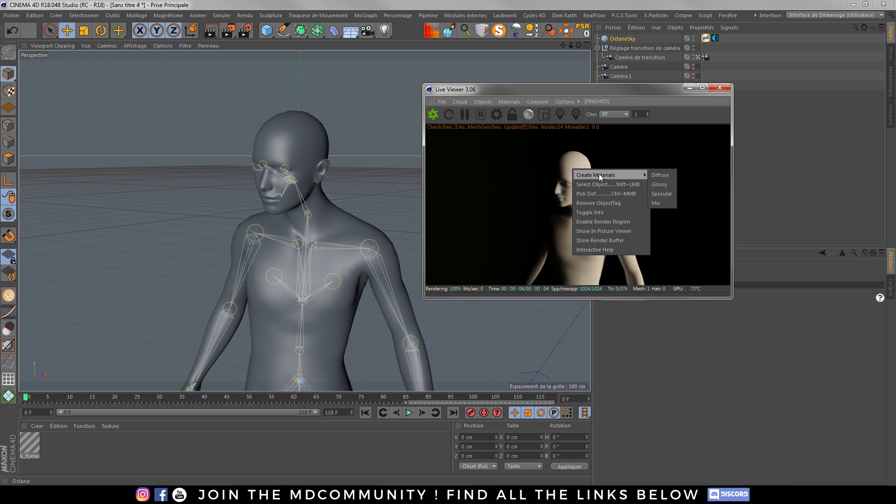
# Create a glossy Octane material on the figure and place its tag after the striped one
pyautogui.click(659, 185)
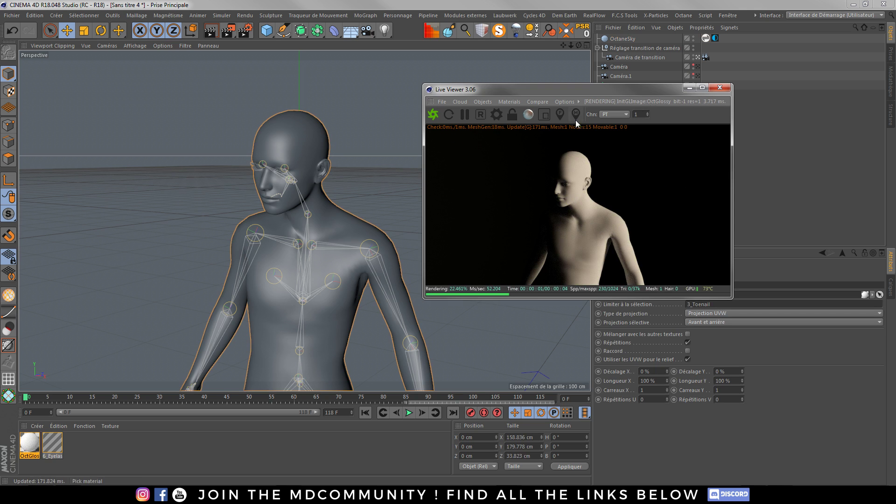
pyautogui.moveTo(533, 91); pyautogui.dragTo(552, 192)
pyautogui.click(598, 86)
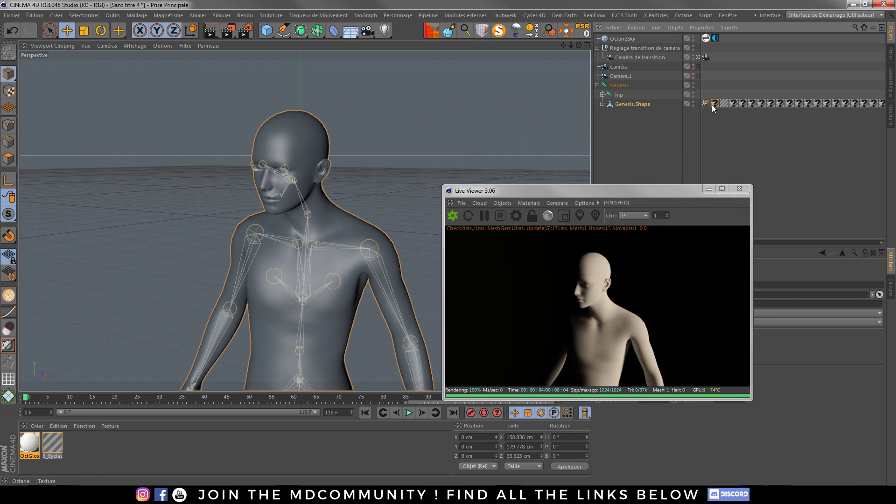
pyautogui.moveTo(712, 104); pyautogui.dragTo(725, 105)
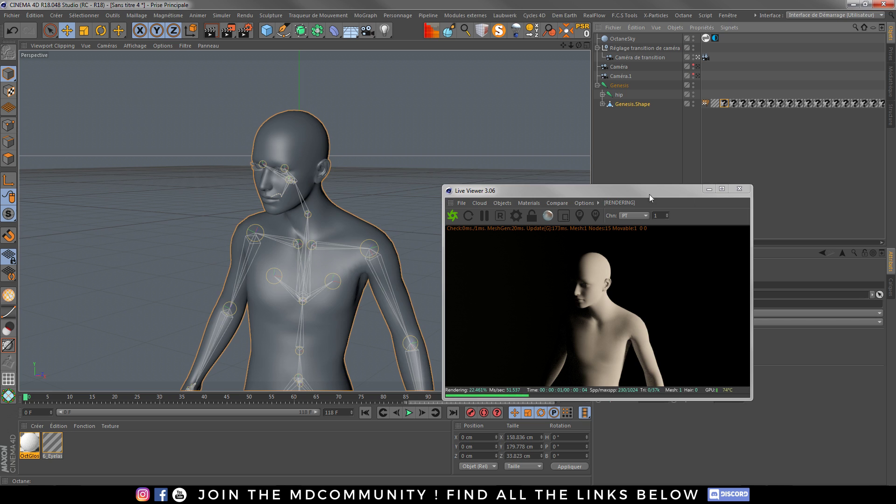
# Delete the row of missing texture tags from the Genesis figure
pyautogui.moveTo(649, 191); pyautogui.dragTo(418, 152)
pyautogui.moveTo(690, 242); pyautogui.dragTo(775, 243)
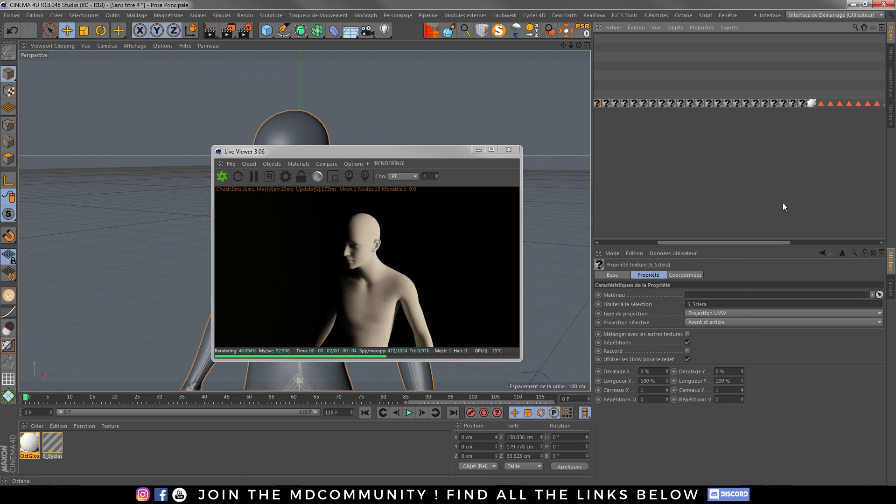
pyautogui.keyDown('shift'); pyautogui.click(802, 103); pyautogui.keyUp('shift')
pyautogui.press('Delete')
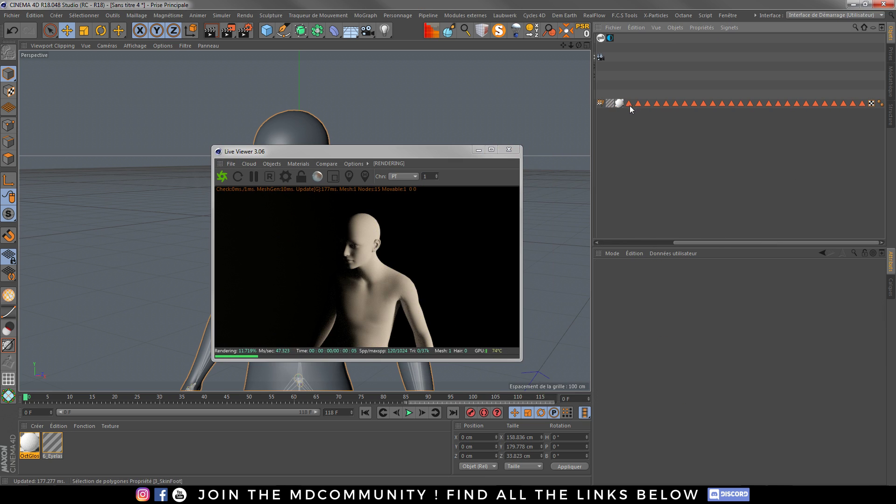
pyautogui.moveTo(684, 245); pyautogui.dragTo(626, 245)
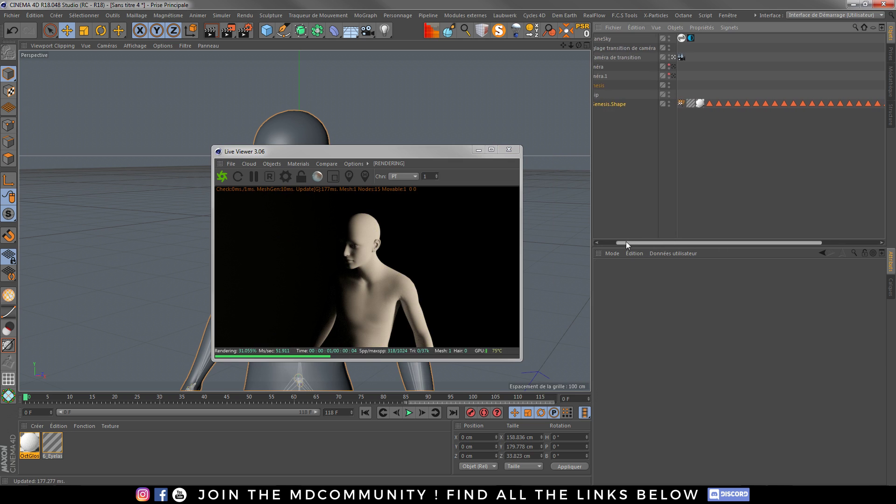
pyautogui.click(691, 103)
pyautogui.click(699, 129)
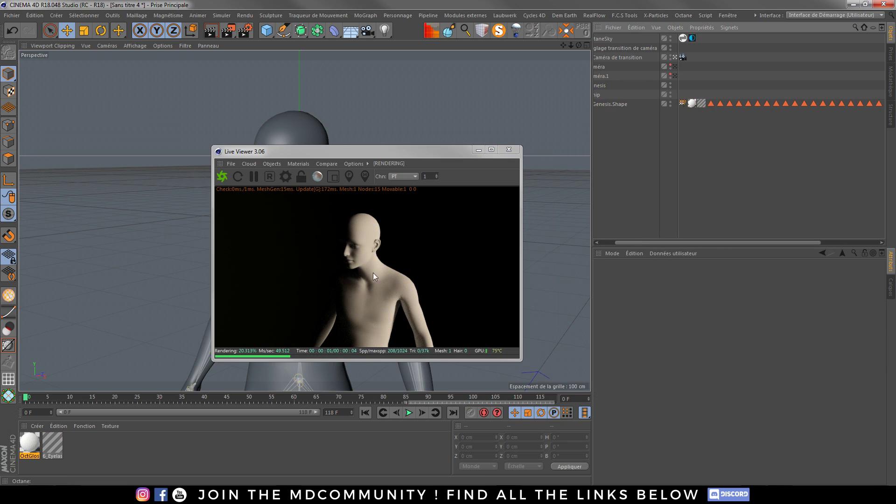
# Set the OctGlossy diffuse colour to red (R 0.9, G/B 0.062299)
pyautogui.doubleClick(30, 443)
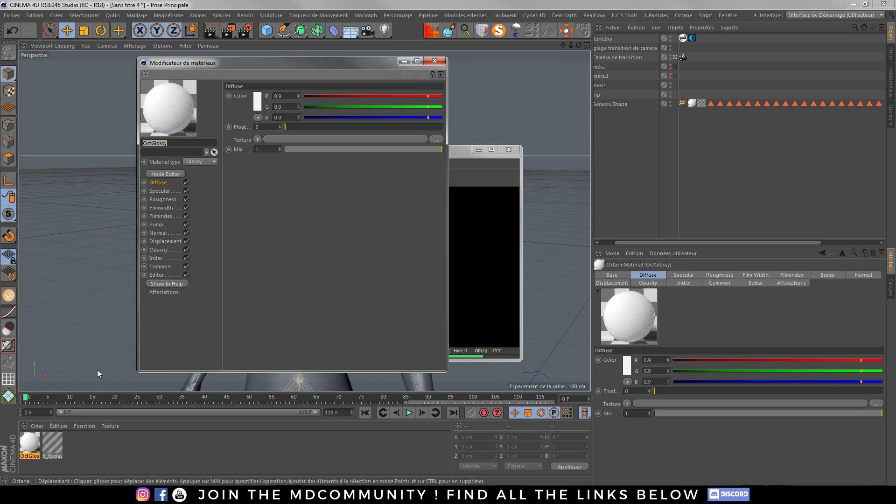
pyautogui.click(257, 102)
pyautogui.moveTo(283, 114); pyautogui.dragTo(297, 114)
pyautogui.click(239, 138)
pyautogui.moveTo(395, 63); pyautogui.dragTo(630, 118)
pyautogui.click(640, 117)
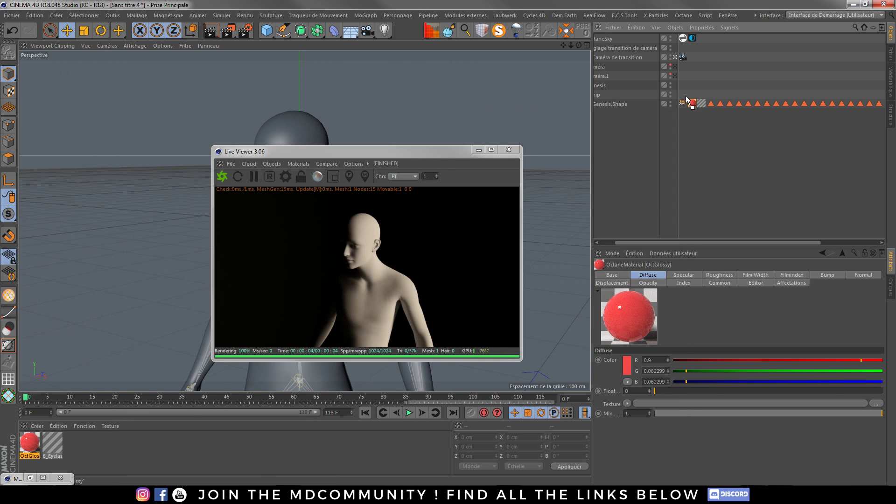
# Move the red material tag onto the hip and restart the live render with a full export
pyautogui.moveTo(686, 99); pyautogui.dragTo(691, 103)
pyautogui.click(226, 178)
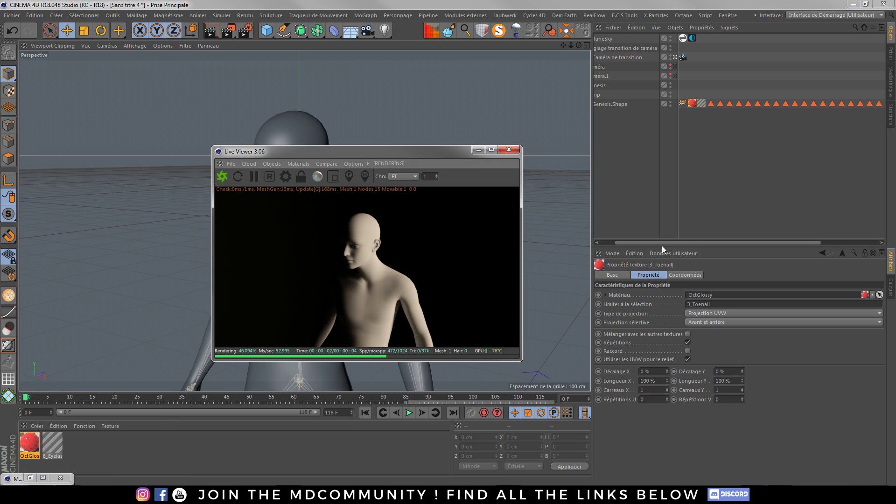
pyautogui.moveTo(648, 242); pyautogui.dragTo(559, 248)
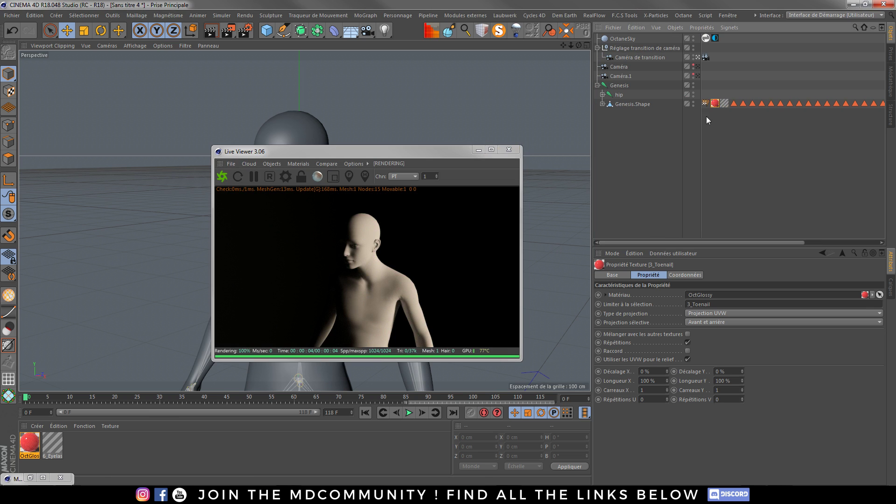
# Group Genesis under a new Neutre null and move the red material tag onto Neutre
pyautogui.click(614, 85)
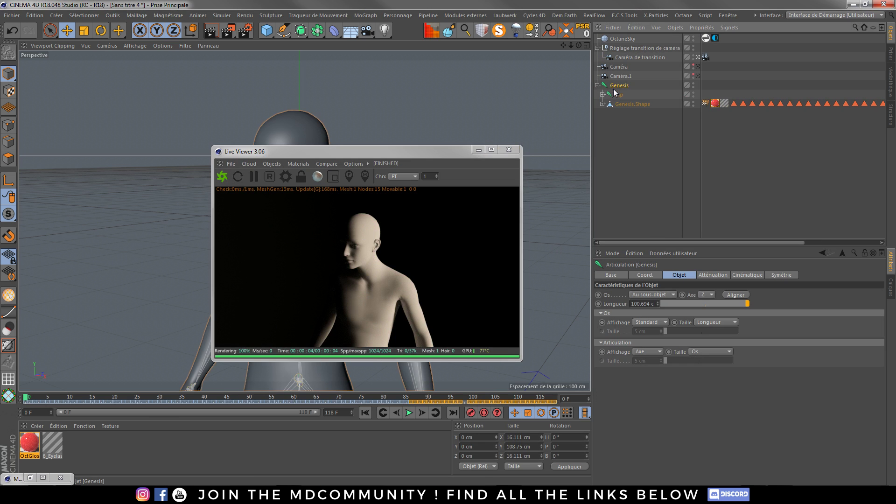
pyautogui.hotkey('alt', 'g')
pyautogui.click(598, 86)
pyautogui.moveTo(715, 114); pyautogui.dragTo(705, 86)
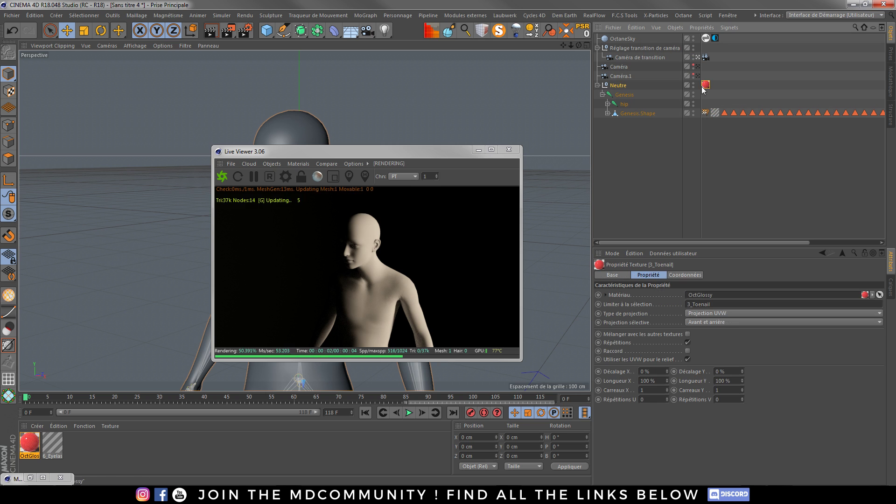
pyautogui.click(597, 85)
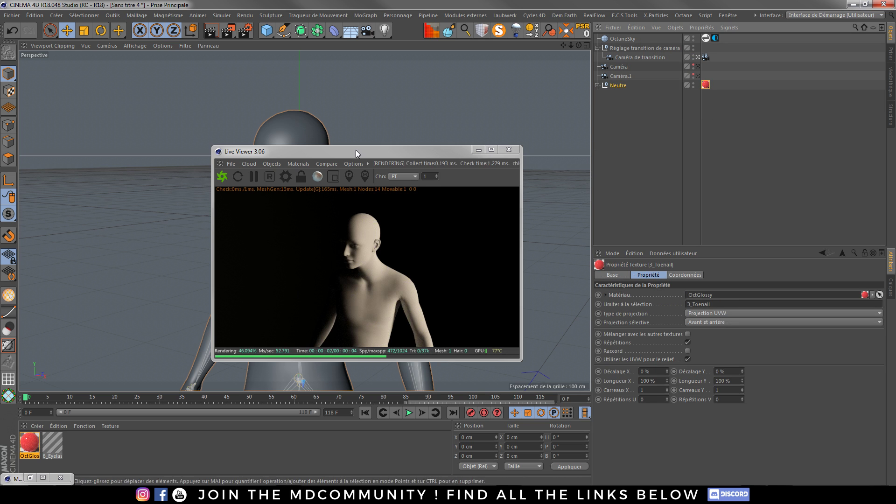
# Add a cube primitive to the scene
pyautogui.moveTo(356, 149); pyautogui.dragTo(517, 144)
pyautogui.click(275, 37)
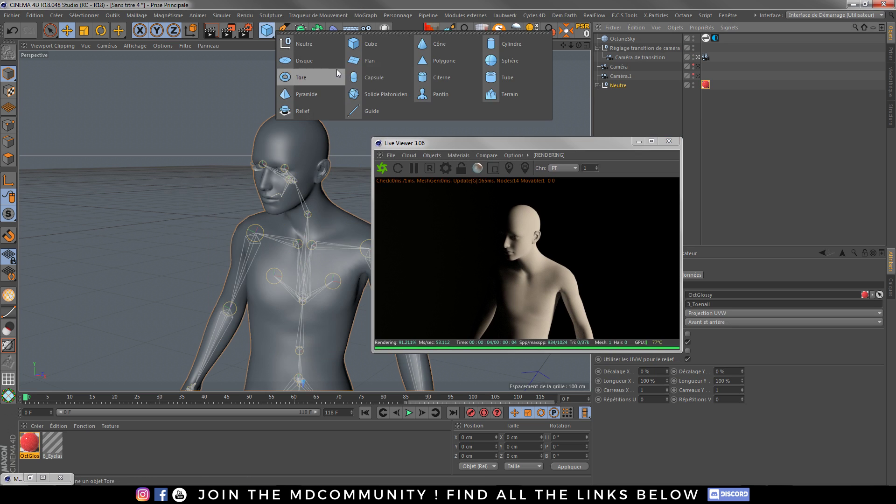
pyautogui.click(368, 47)
# Drag the OctGlossy material from the Material Manager onto the character in the viewport
pyautogui.moveTo(711, 94); pyautogui.dragTo(127, 354)
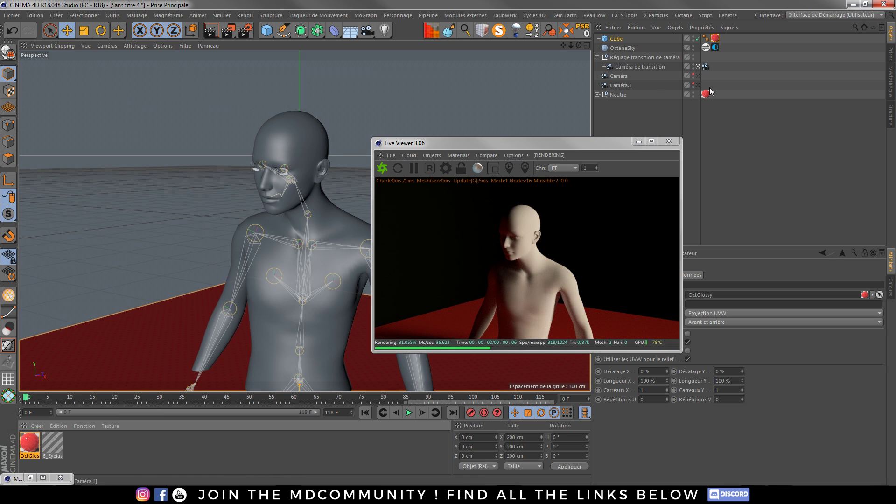
pyautogui.moveTo(30, 445); pyautogui.dragTo(312, 284)
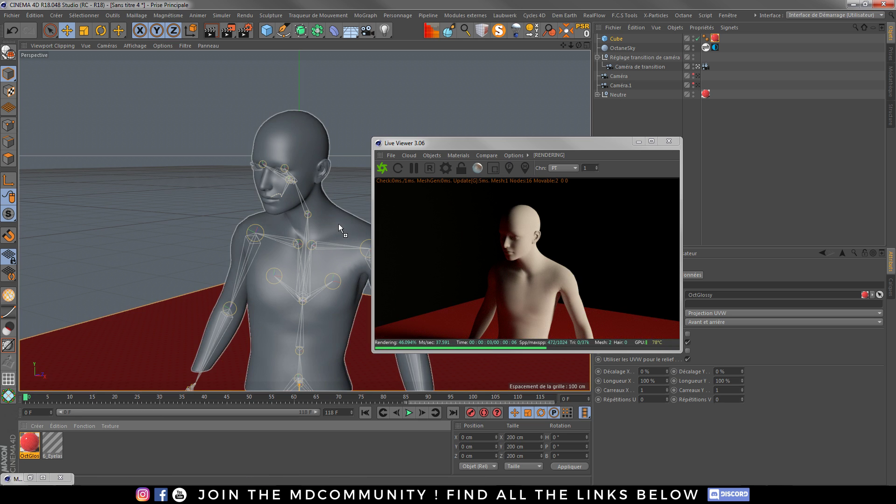
pyautogui.moveTo(339, 225); pyautogui.dragTo(342, 226)
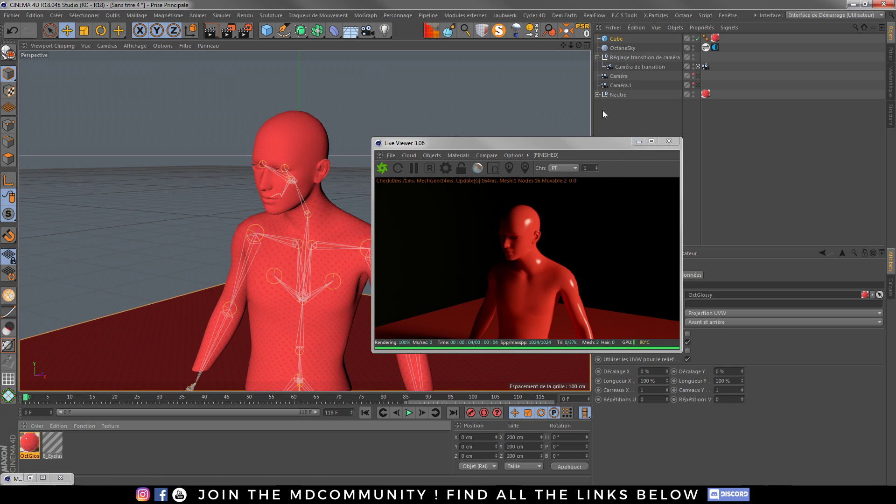
# Delete the material tag from the Neutre group and check Genesis.Shape's children
pyautogui.click(597, 95)
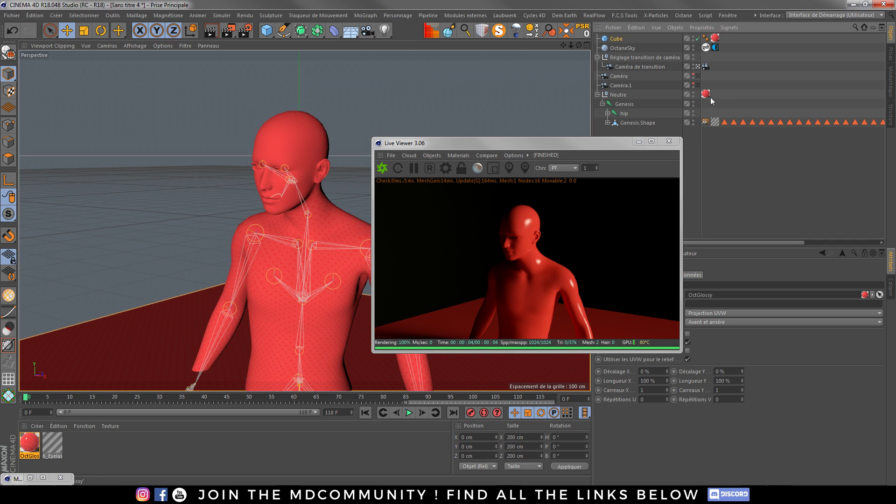
pyautogui.press('Delete')
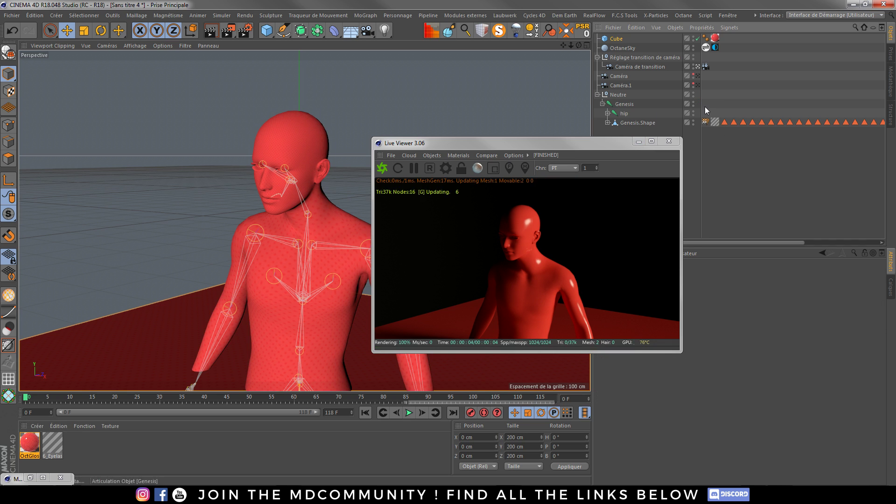
pyautogui.click(608, 123)
pyautogui.click(609, 124)
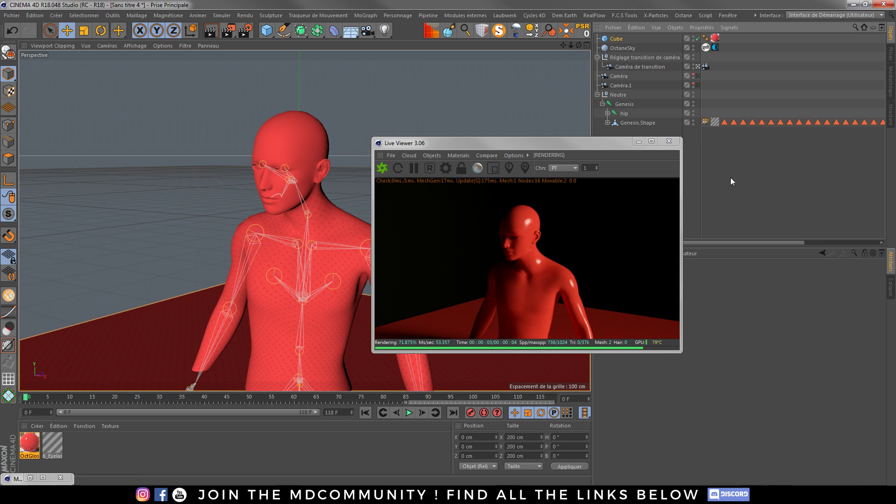
pyautogui.moveTo(742, 241); pyautogui.dragTo(877, 239)
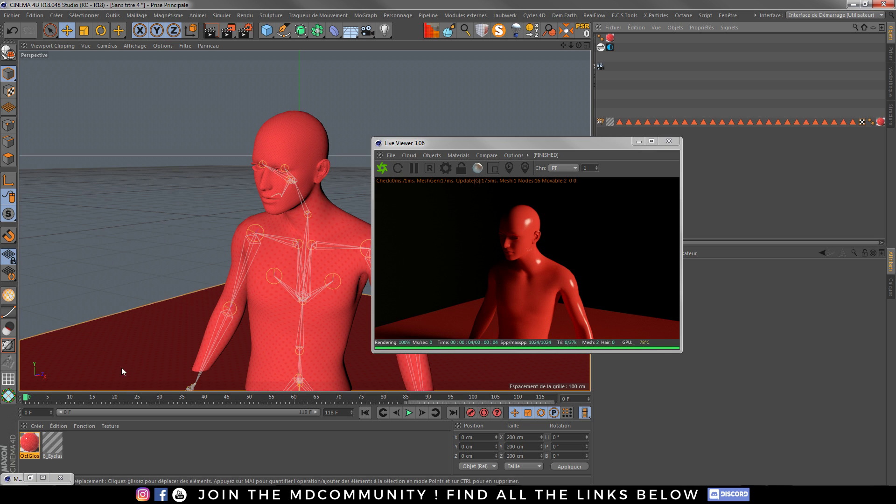
# Select the red floor cube and move the Live Viewer window up and left
pyautogui.click(102, 367)
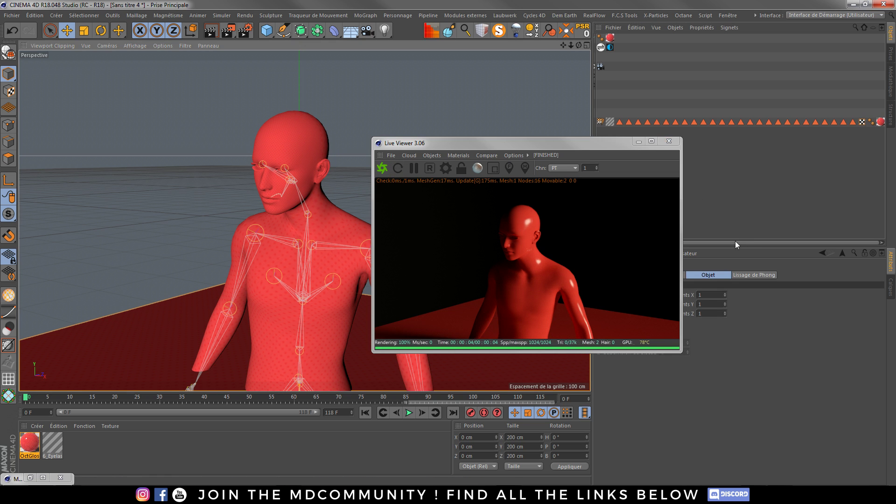
pyautogui.moveTo(735, 241); pyautogui.dragTo(604, 247)
pyautogui.moveTo(576, 144); pyautogui.dragTo(432, 106)
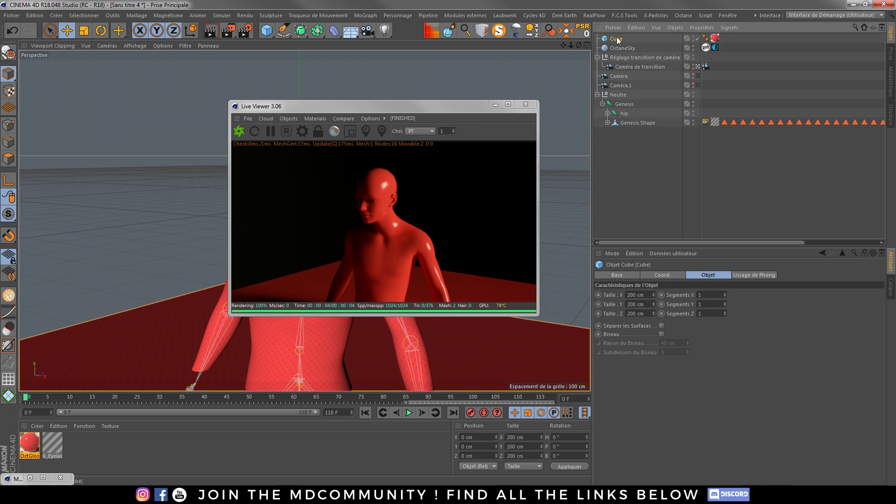
# Delete the floor cube and change the OctGlossy diffuse colour to pale pink
pyautogui.press('Delete')
pyautogui.doubleClick(30, 444)
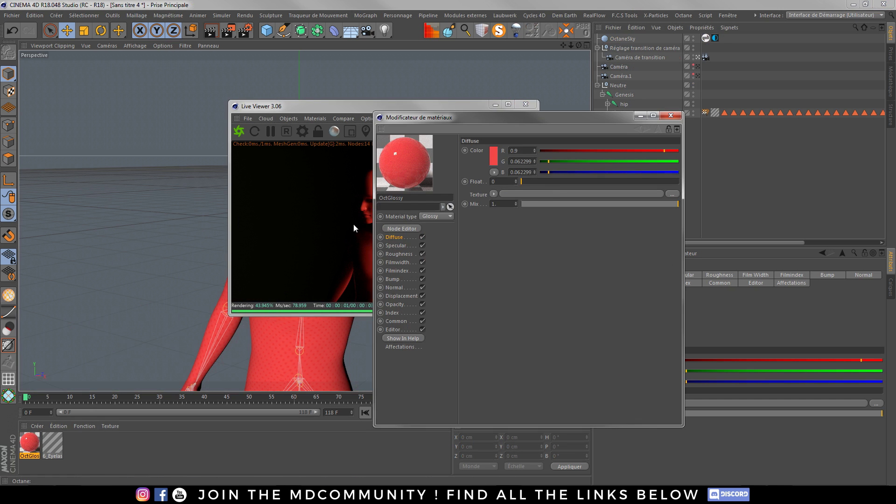
pyautogui.click(495, 147)
pyautogui.moveTo(502, 156); pyautogui.dragTo(494, 154)
pyautogui.click(477, 181)
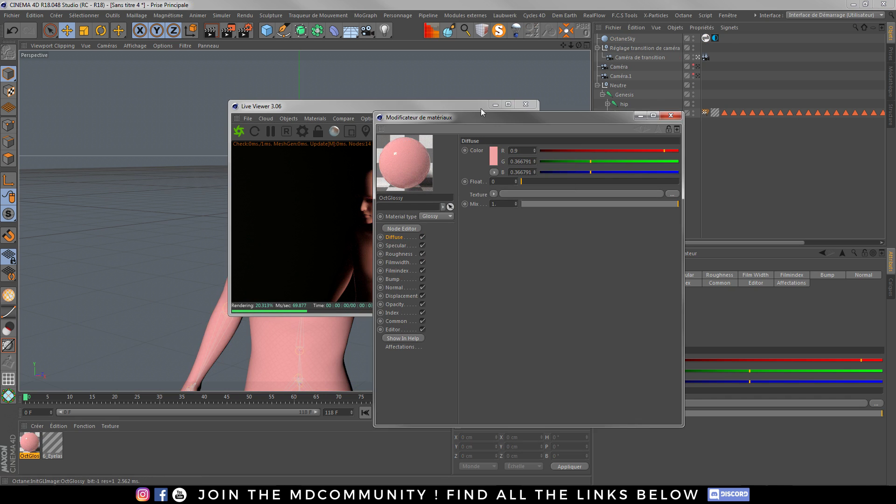
pyautogui.moveTo(465, 117); pyautogui.dragTo(611, 100)
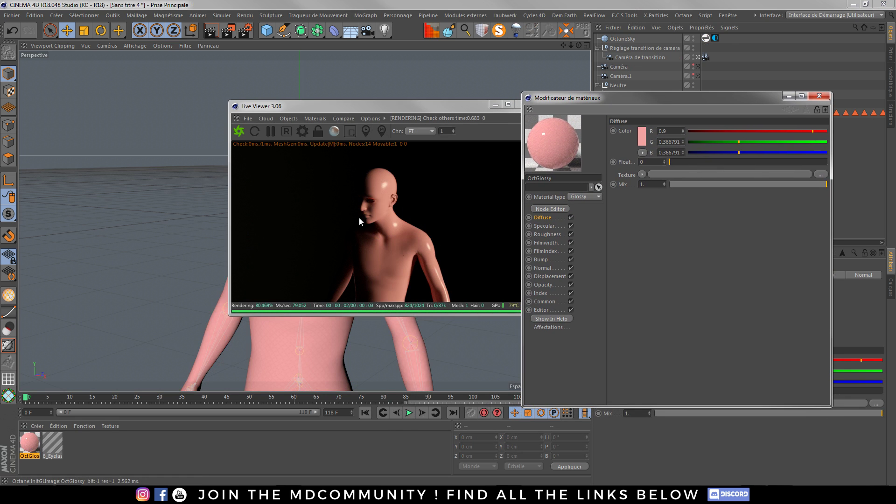
# Add a Bruit noise texture to the OctGlossy material's Bump channel
pyautogui.click(544, 267)
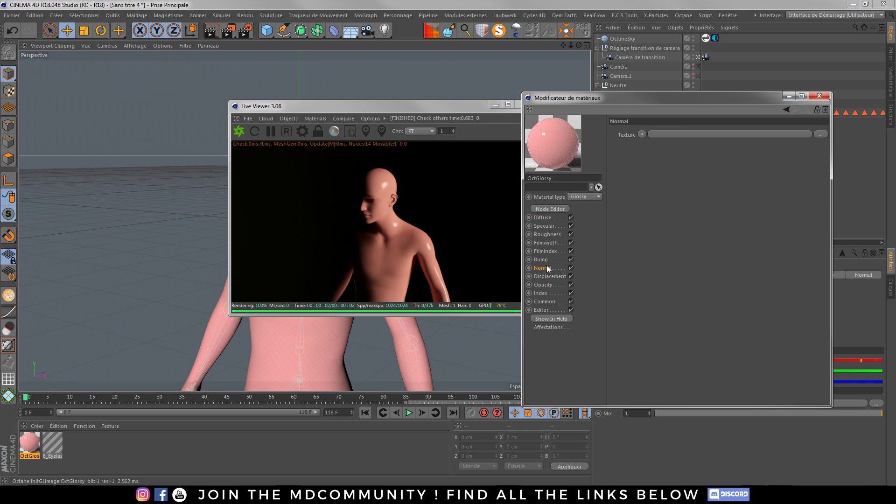
pyautogui.click(541, 260)
pyautogui.click(643, 135)
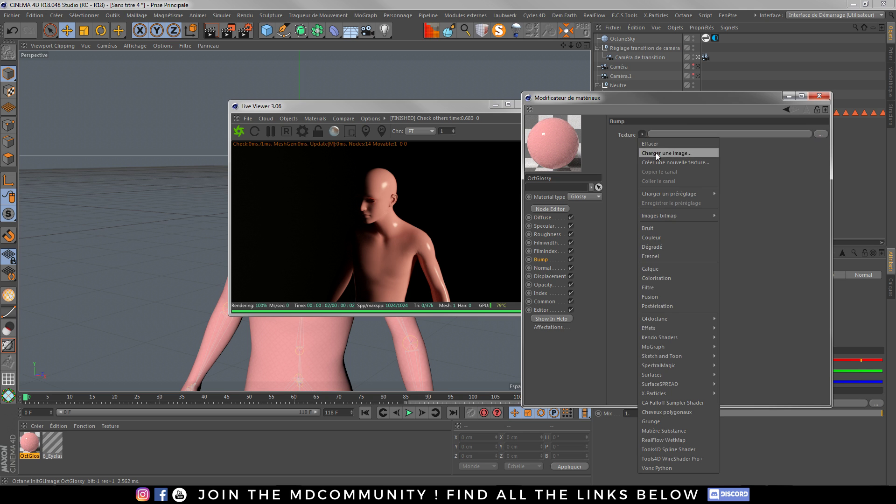
pyautogui.click(663, 228)
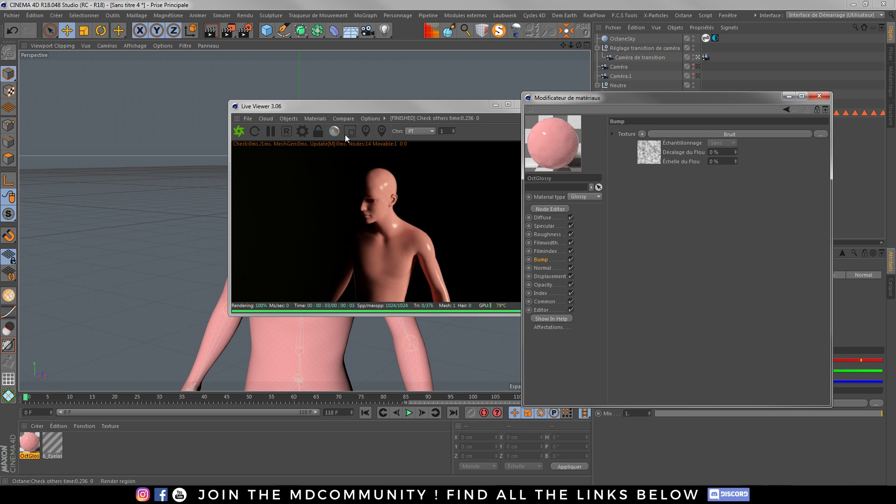
pyautogui.click(302, 131)
pyautogui.moveTo(87, 7); pyautogui.dragTo(287, 50)
# Set the C4D shaders render size to 2048x2048 in Octane's general settings and close the window
pyautogui.click(305, 74)
pyautogui.click(294, 86)
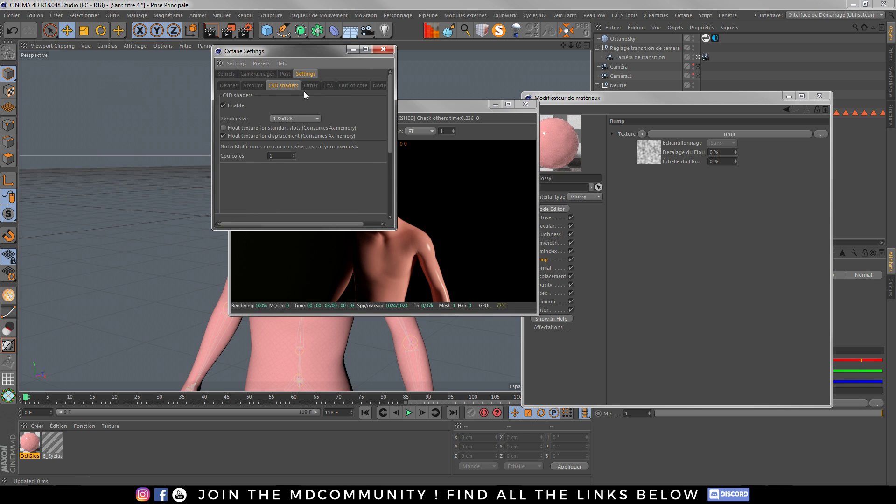
pyautogui.click(294, 119)
pyautogui.click(287, 175)
pyautogui.moveTo(316, 51); pyautogui.dragTo(672, 112)
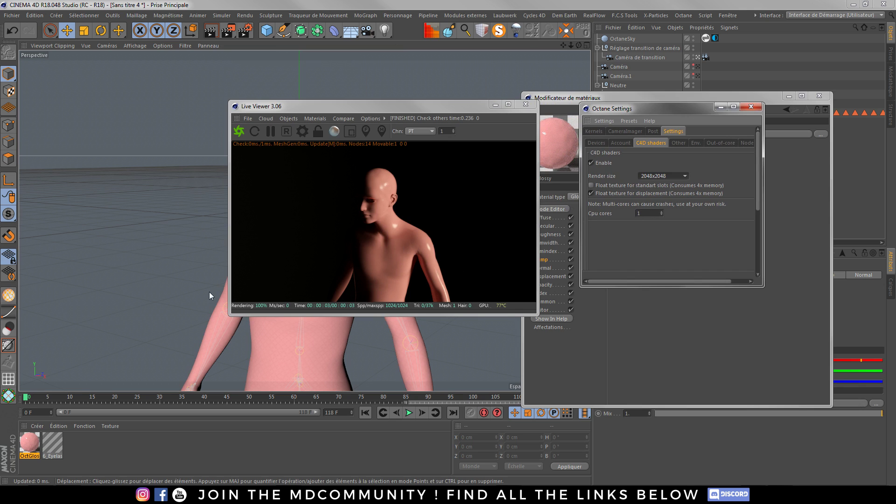
pyautogui.click(751, 107)
pyautogui.click(642, 134)
# Play the pink figure's animation, stop it with F8, and scrub the timeline back to earlier frames
pyautogui.press('Escape')
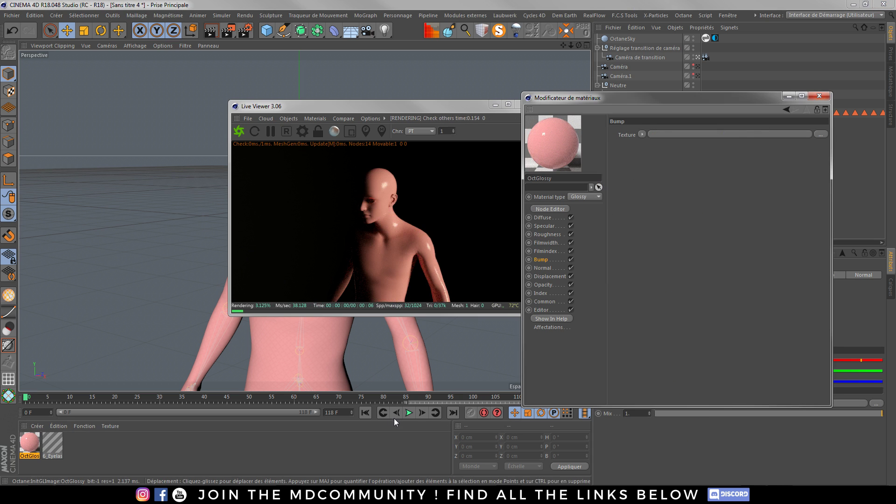
pyautogui.click(409, 413)
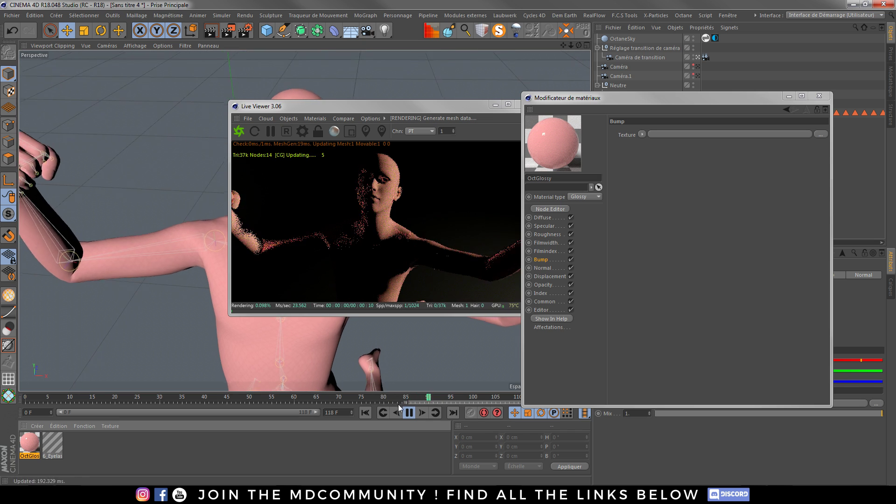
pyautogui.press('F8')
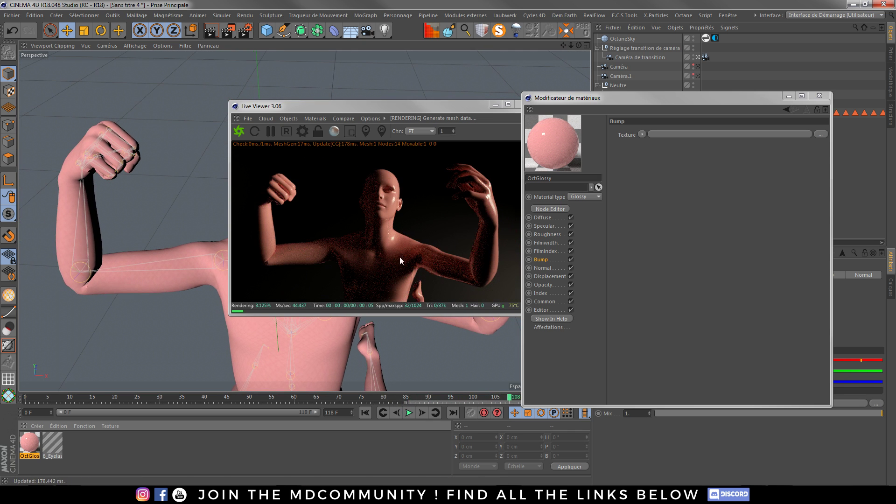
pyautogui.moveTo(509, 494)
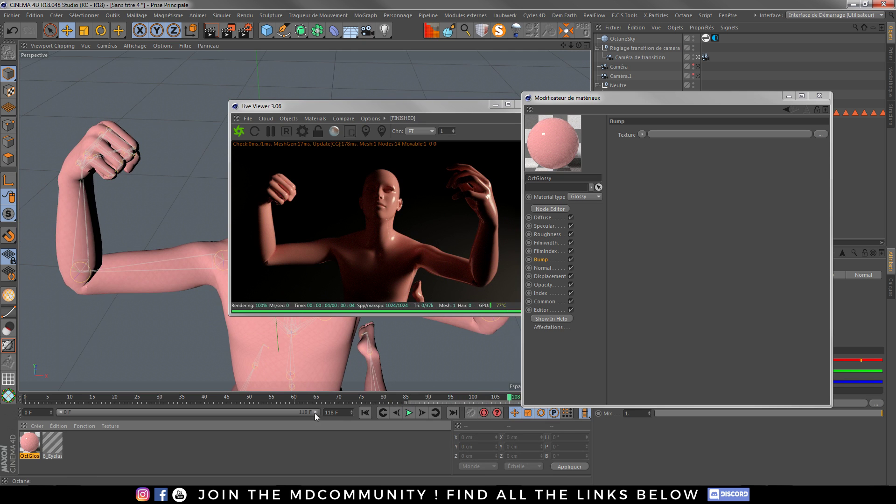
pyautogui.moveTo(299, 404); pyautogui.dragTo(66, 404)
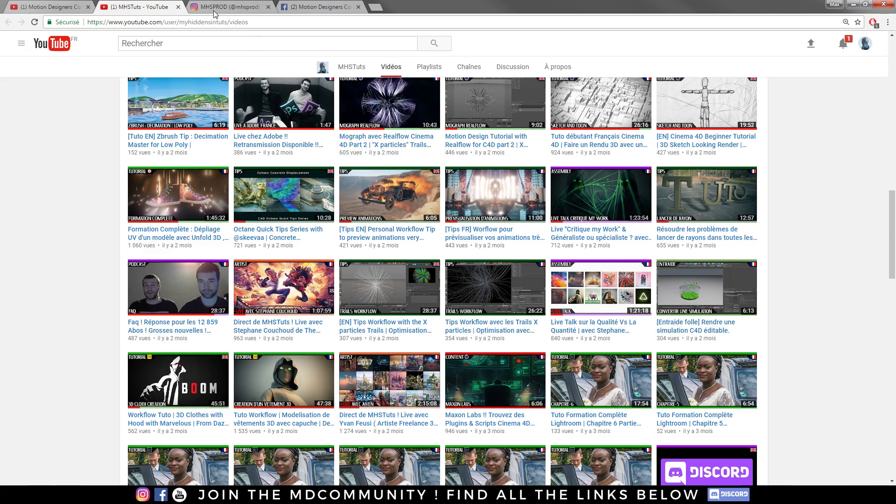
pyautogui.click(215, 9)
pyautogui.scroll(10, 183, 261)
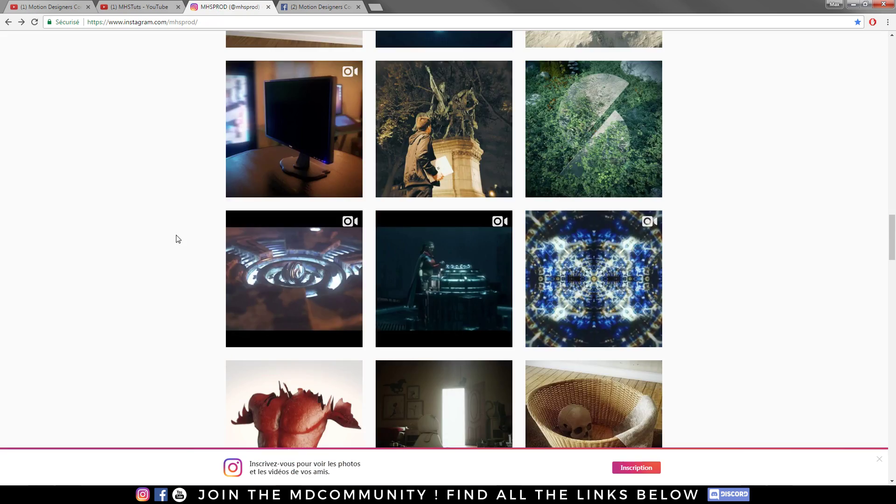
pyautogui.scroll(15, 181, 287)
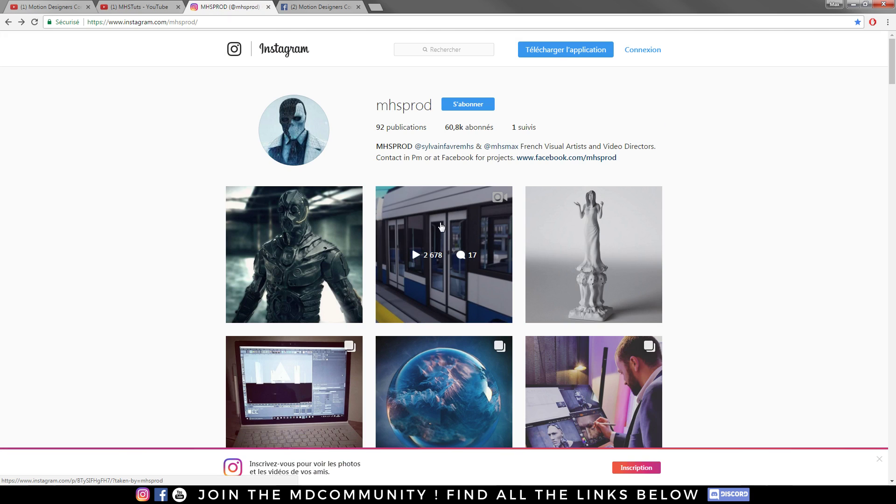
pyautogui.scroll(-5, 120, 208)
pyautogui.scroll(5, 146, 194)
pyautogui.scroll(-13, 107, 204)
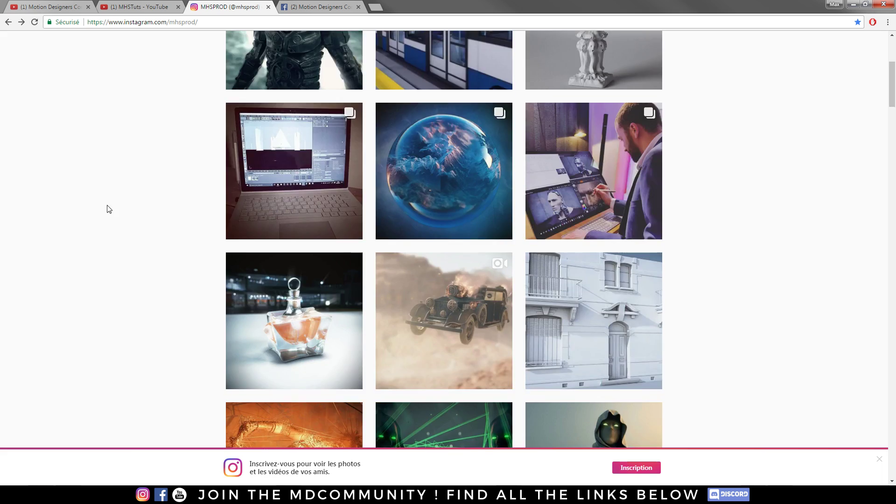
pyautogui.scroll(-20, 115, 203)
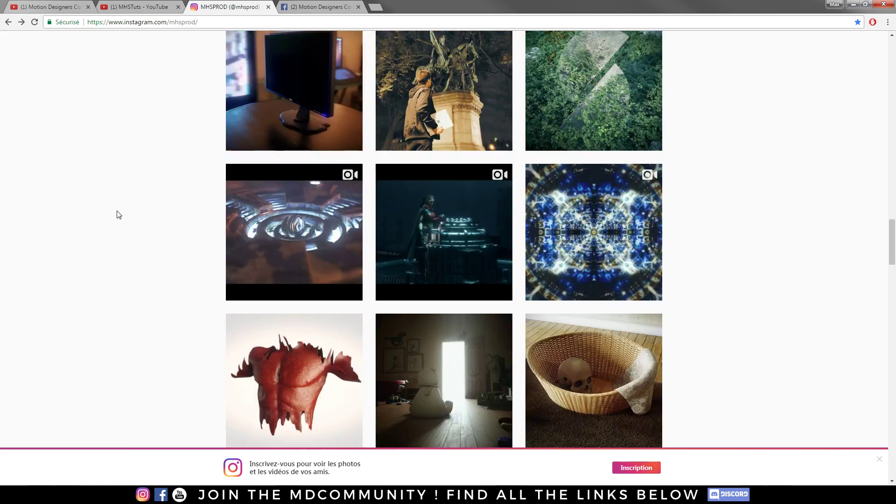
pyautogui.scroll(-8, 126, 237)
pyautogui.scroll(5, 136, 238)
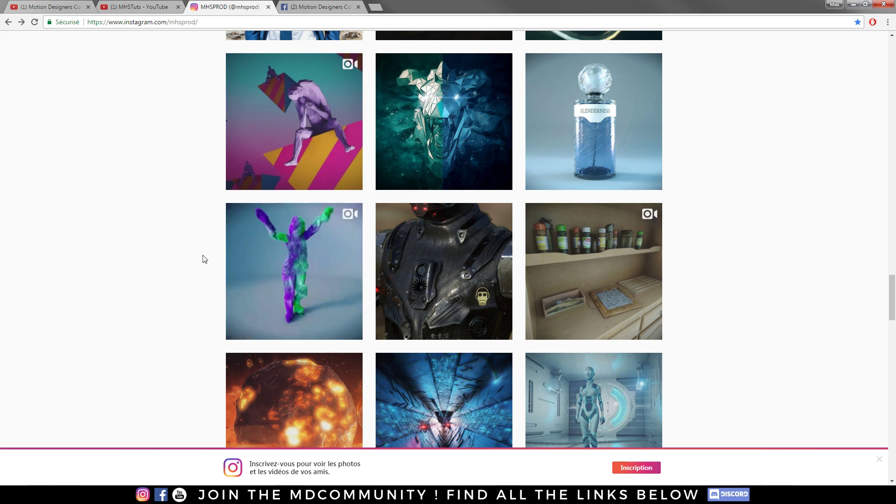
pyautogui.scroll(20, 176, 220)
pyautogui.scroll(15, 179, 238)
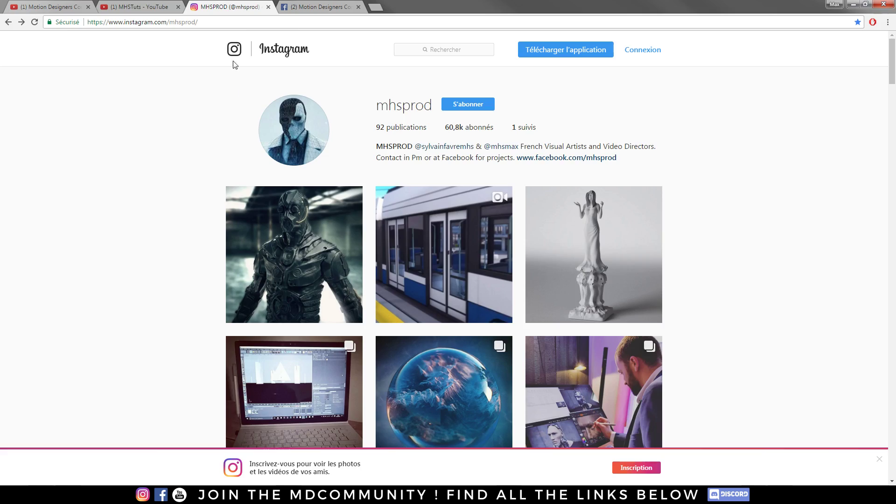
pyautogui.click(121, 6)
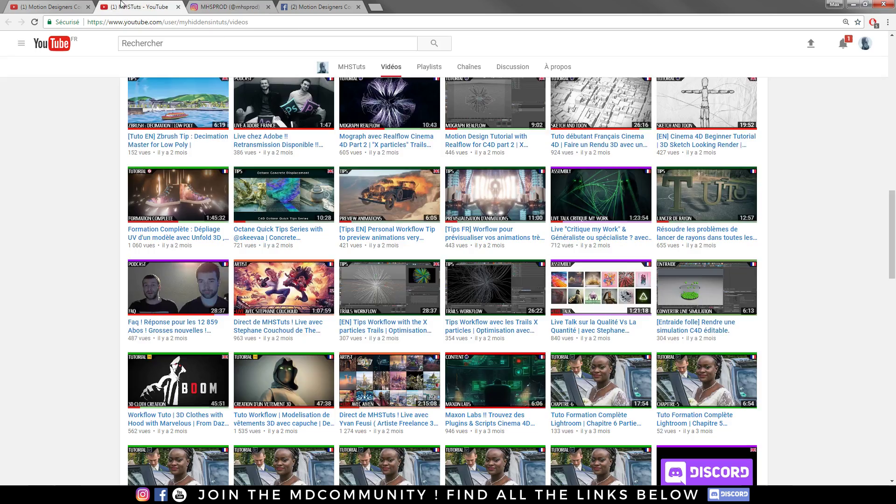
pyautogui.scroll(15, 619, 181)
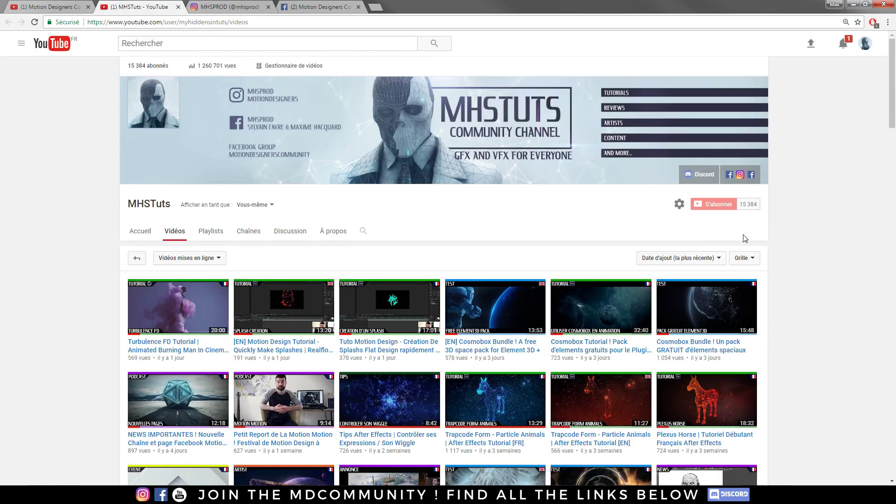
pyautogui.scroll(-4, 755, 234)
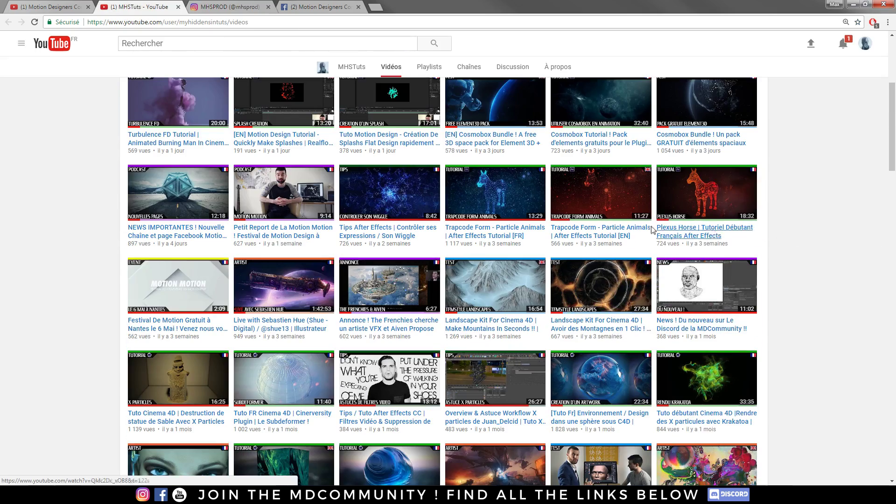